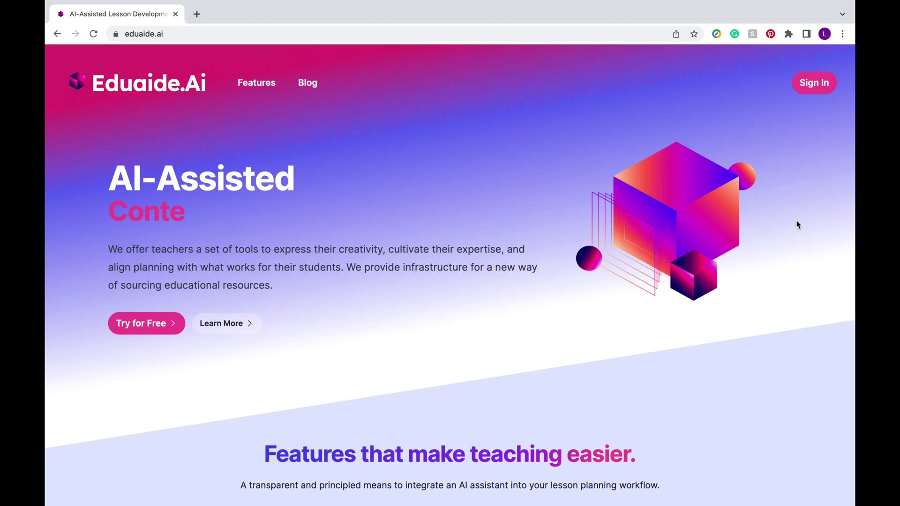
- Browse the features on the eduaide.ai home page, then sign in
scroll(797, 222, down, 3)
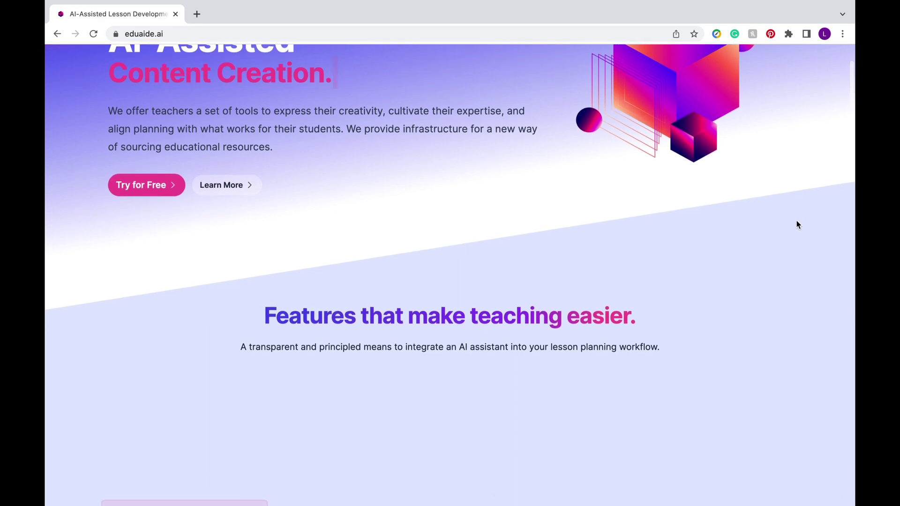
scroll(798, 225, down, 4)
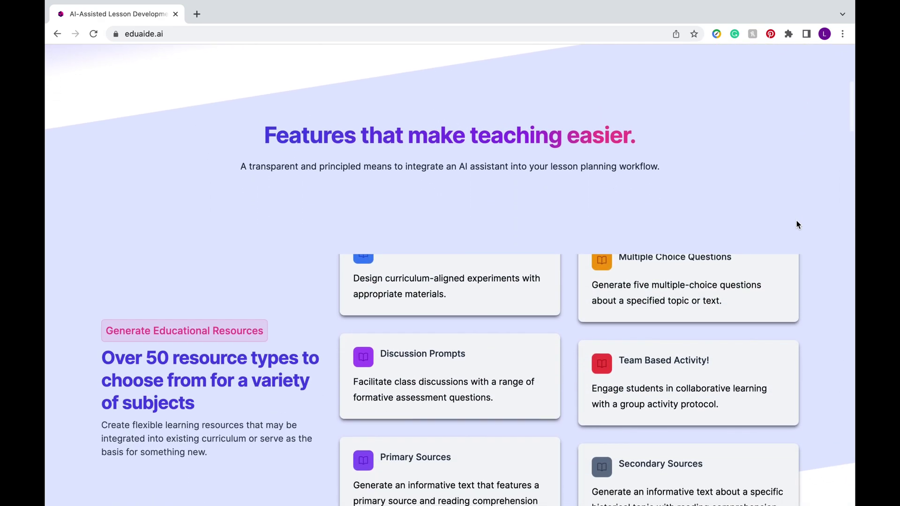
scroll(797, 225, down, 2)
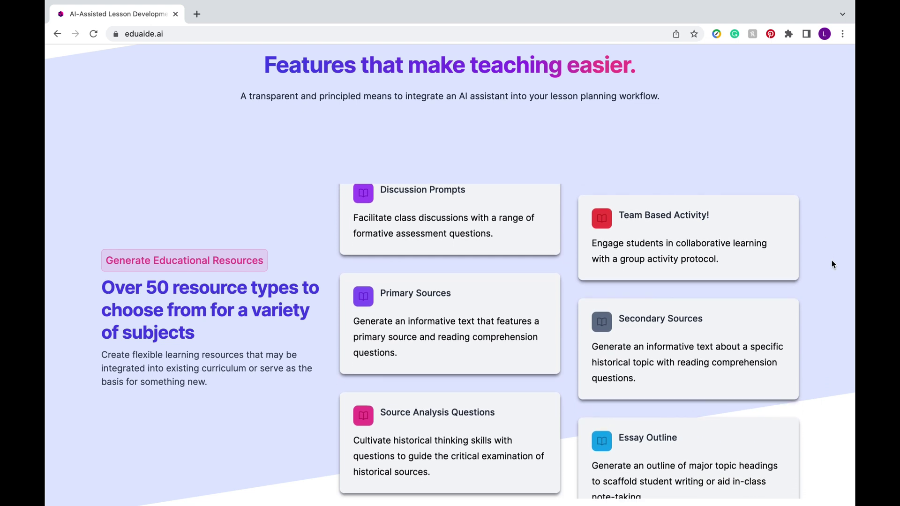
scroll(832, 264, down, 9)
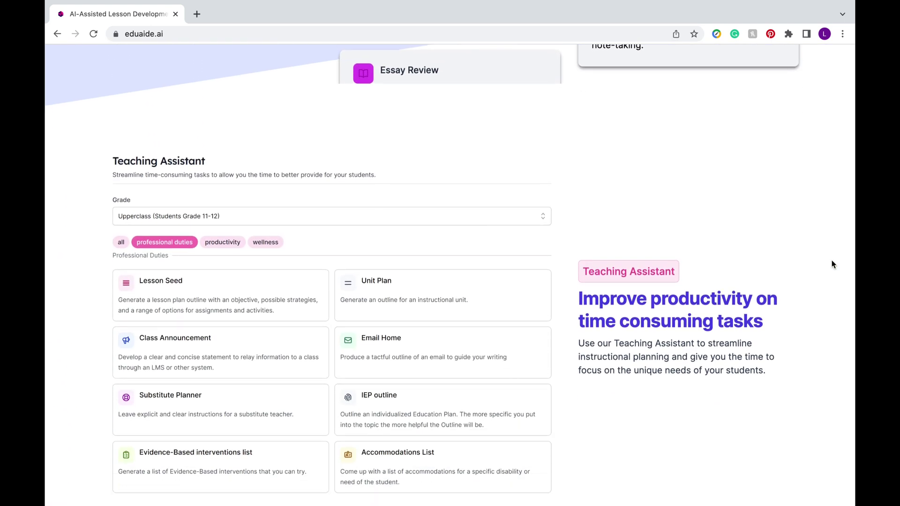
scroll(832, 264, down, 2)
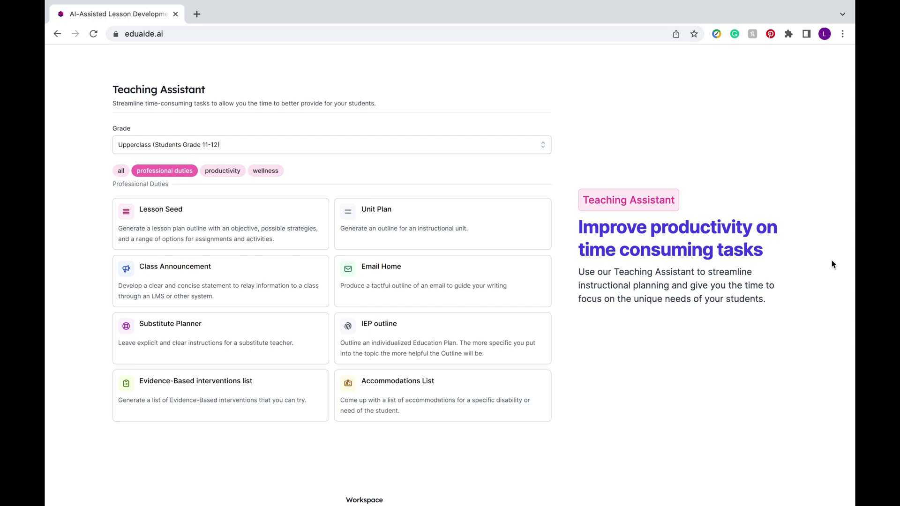
scroll(832, 264, down, 8)
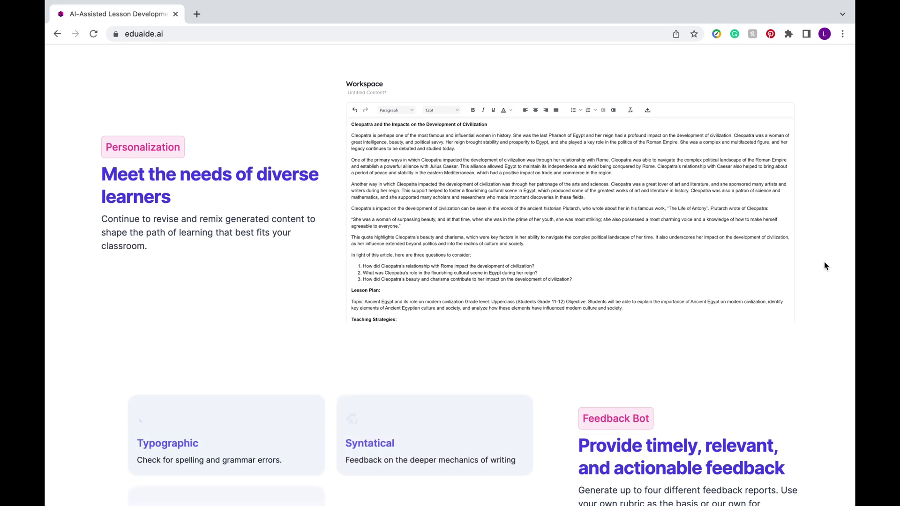
scroll(825, 266, down, 3)
scroll(826, 266, down, 1)
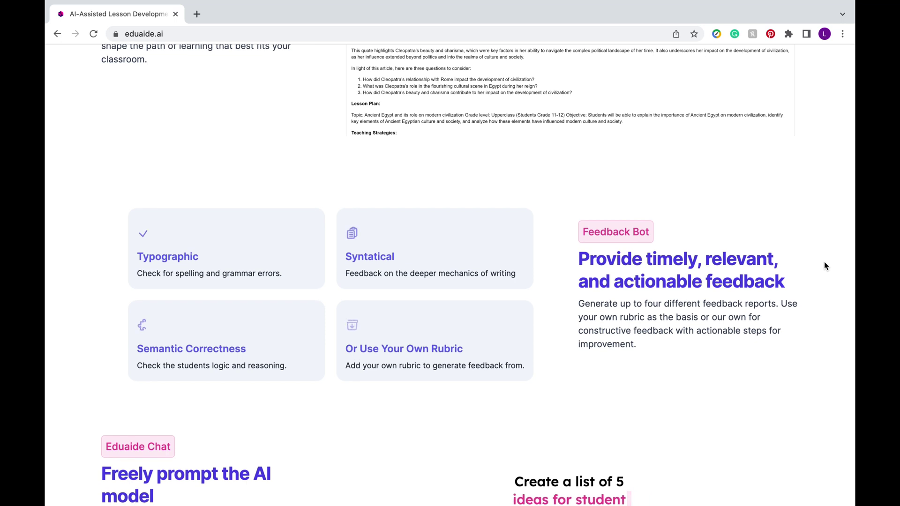
scroll(826, 266, down, 5)
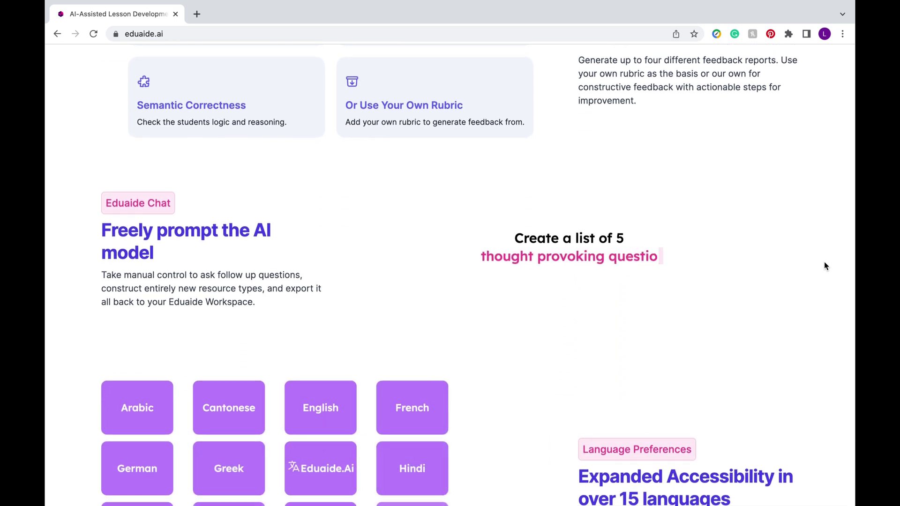
scroll(825, 265, down, 3)
scroll(824, 263, down, 1)
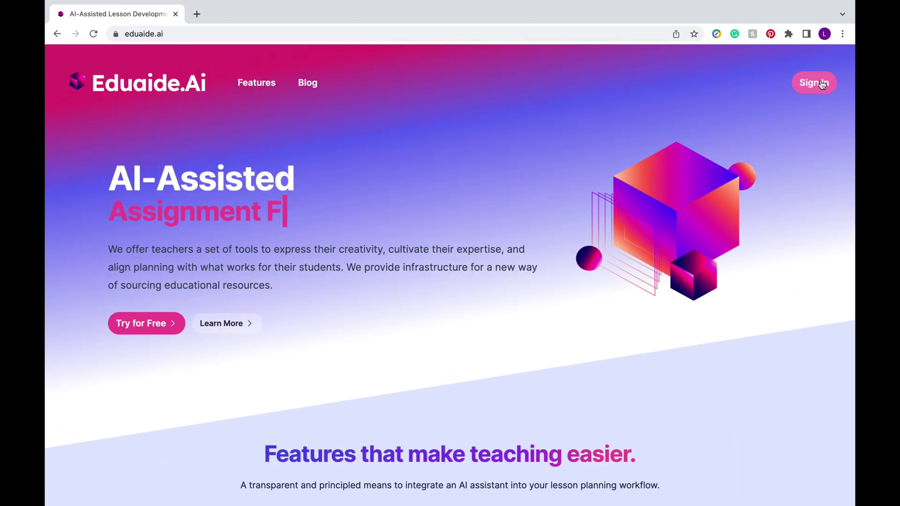
click(816, 83)
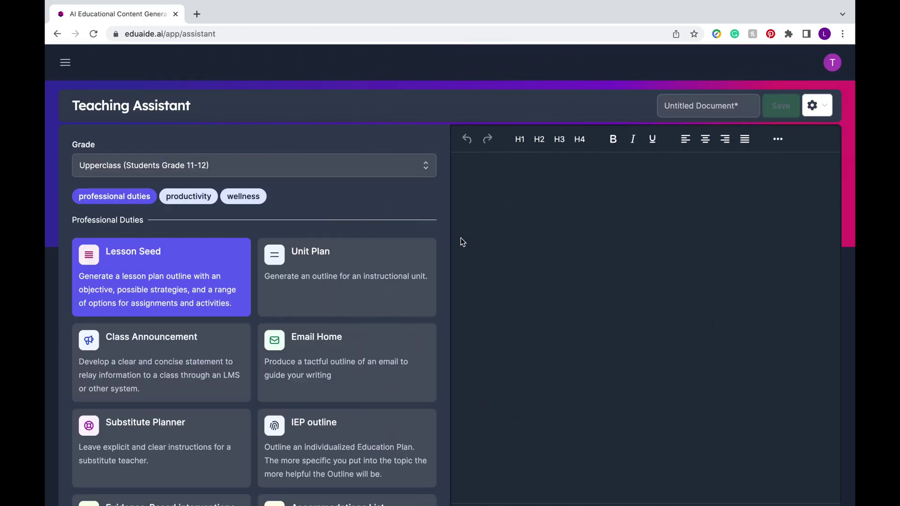
- Open the navigation sidebar and close it again
scroll(112, 103, down, 1)
click(65, 71)
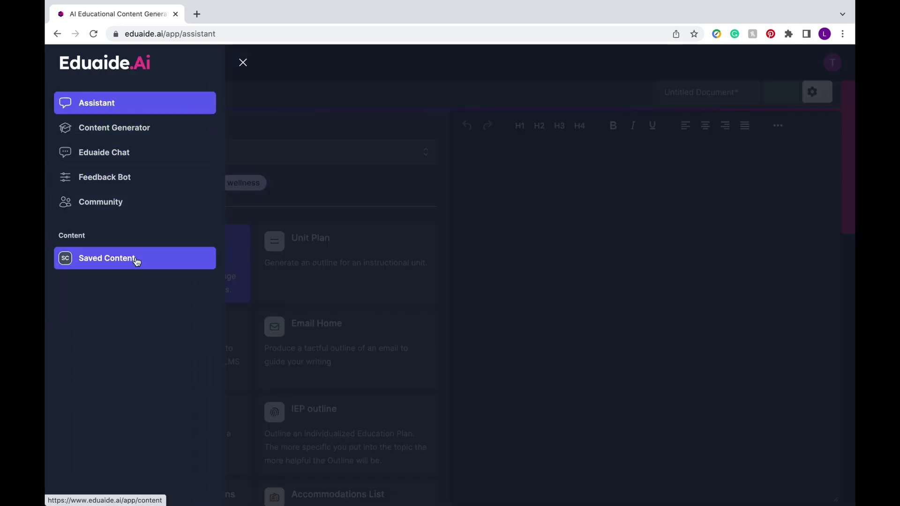
click(243, 63)
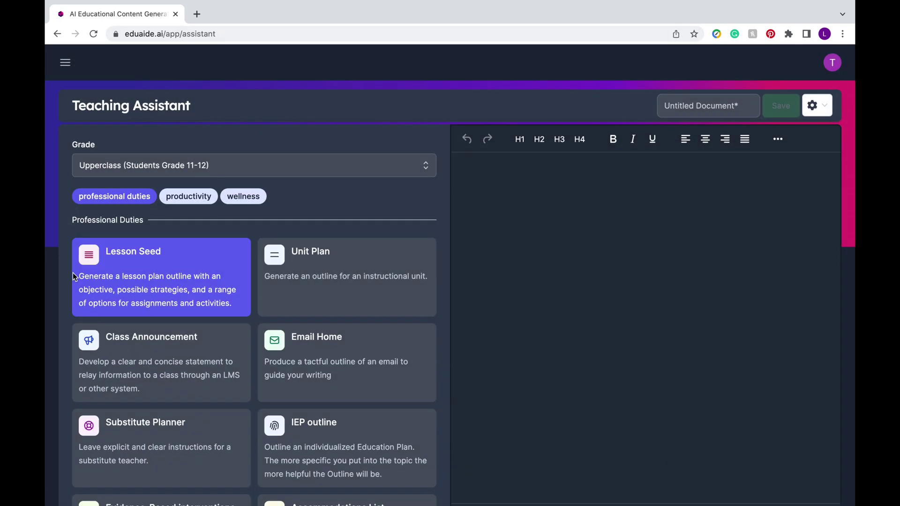
- Change the grade level from Upperclass to 3rd Grade Students
click(422, 170)
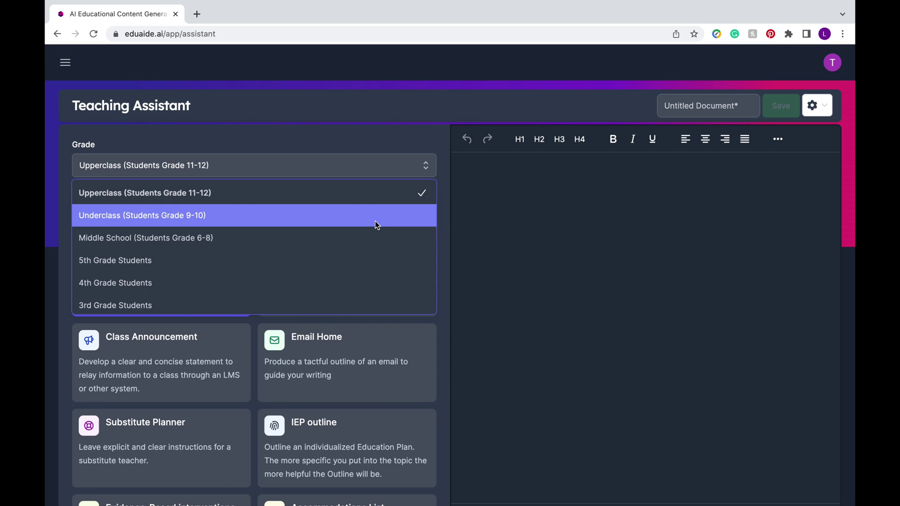
scroll(370, 280, down, 4)
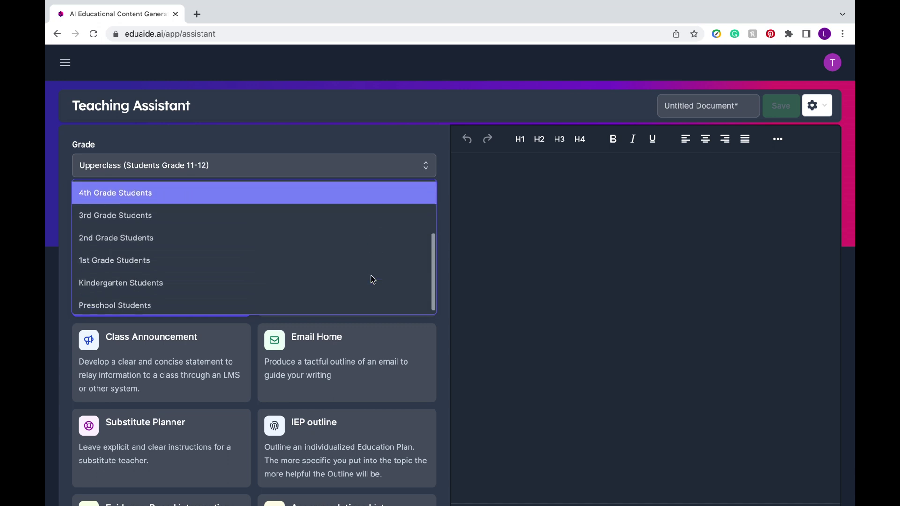
click(353, 215)
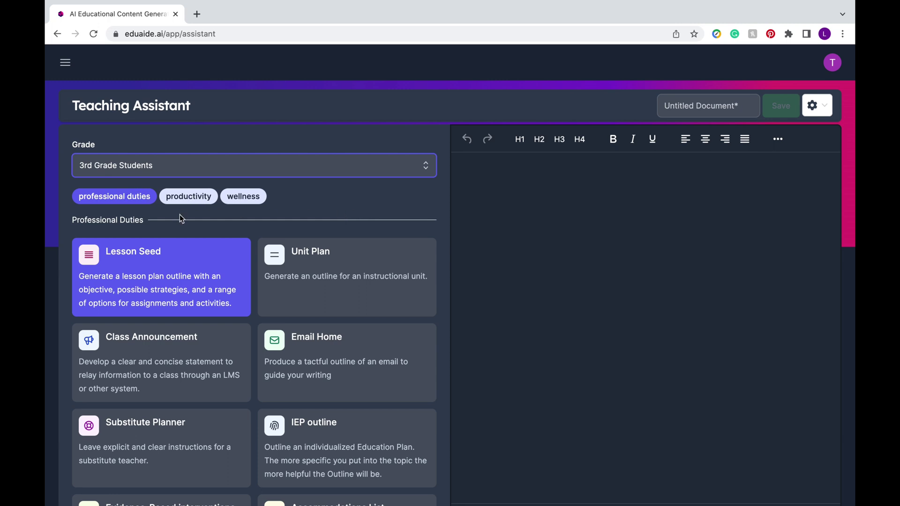
- Request a Lesson Seed on the topic 'water cycle' and add it to the workspace
scroll(179, 217, down, 3)
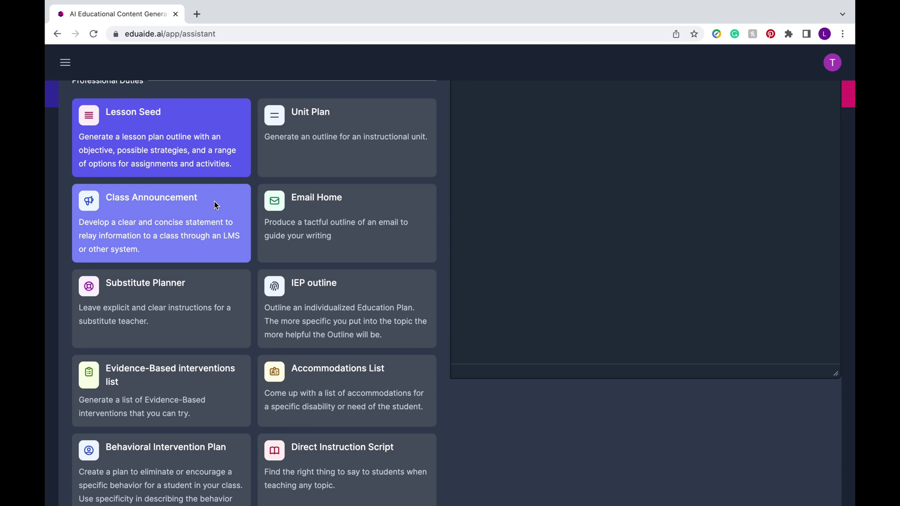
scroll(269, 253, down, 2)
scroll(269, 252, down, 1)
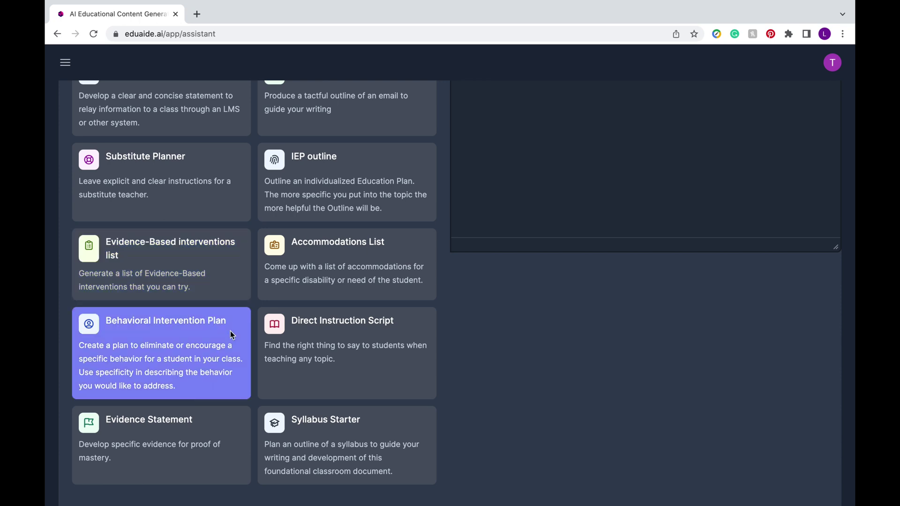
scroll(241, 350, down, 2)
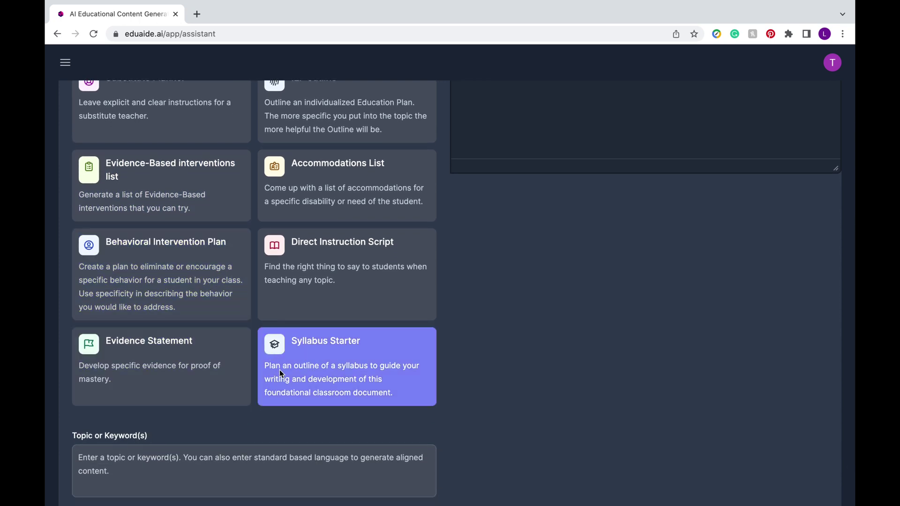
scroll(281, 370, down, 1)
scroll(173, 185, up, 7)
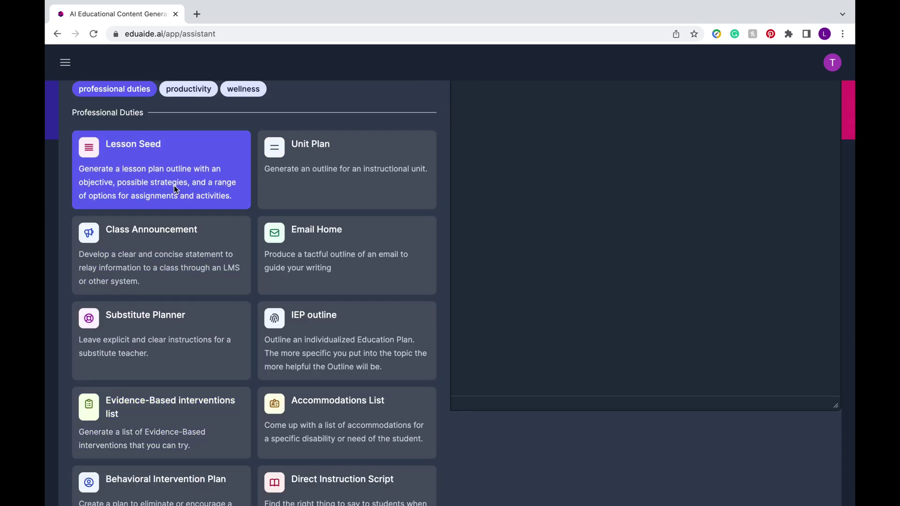
scroll(206, 293, down, 2)
scroll(224, 398, down, 5)
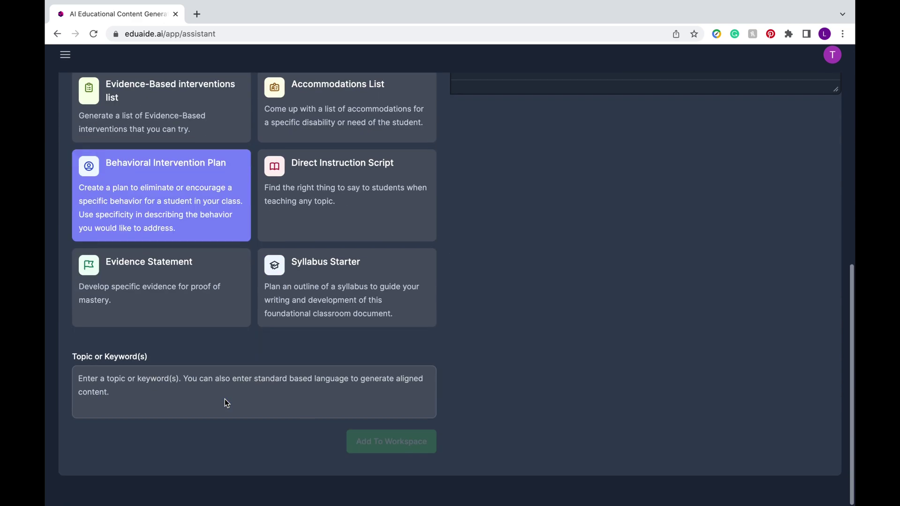
click(216, 389)
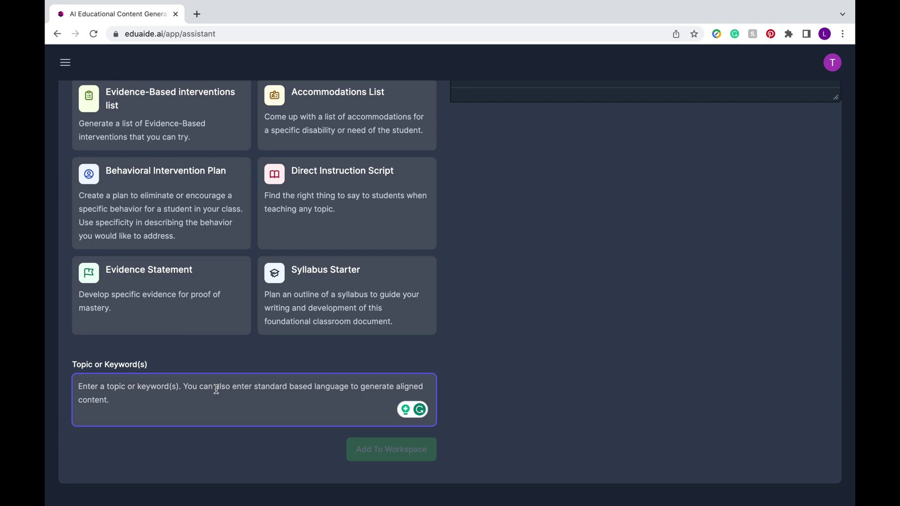
text(water cycle)
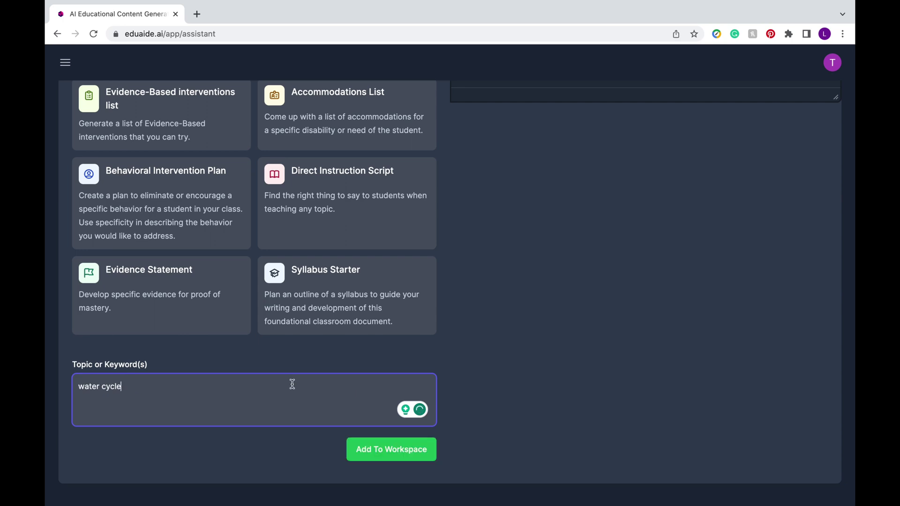
click(391, 449)
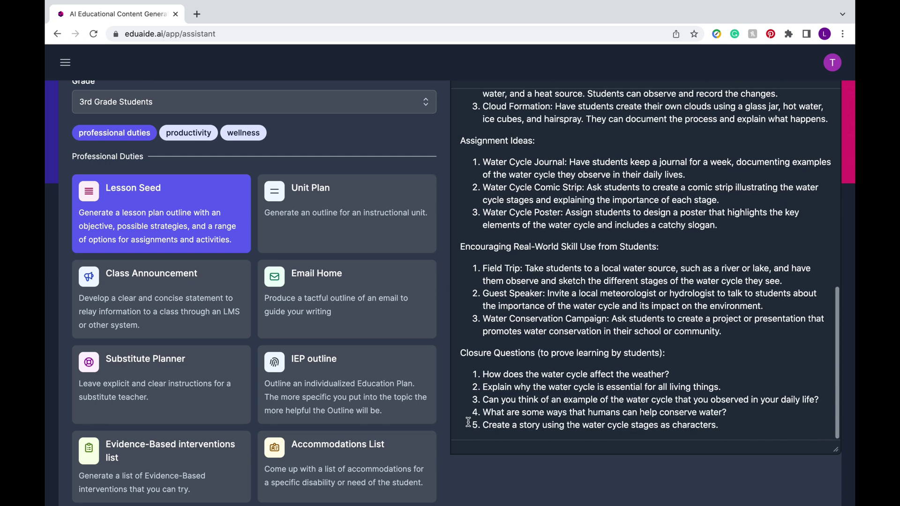
- Scroll back to the top of the generated Water Cycle lesson plan
scroll(787, 211, up, 15)
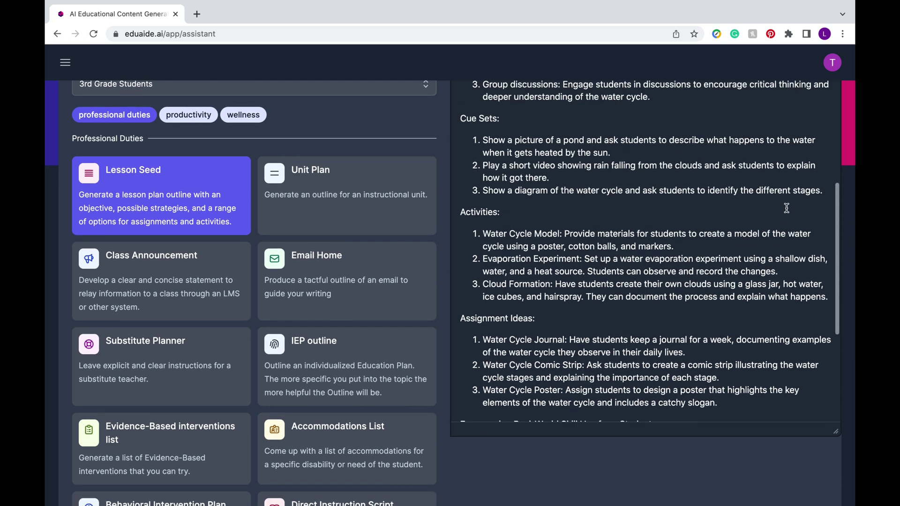
scroll(787, 210, up, 2)
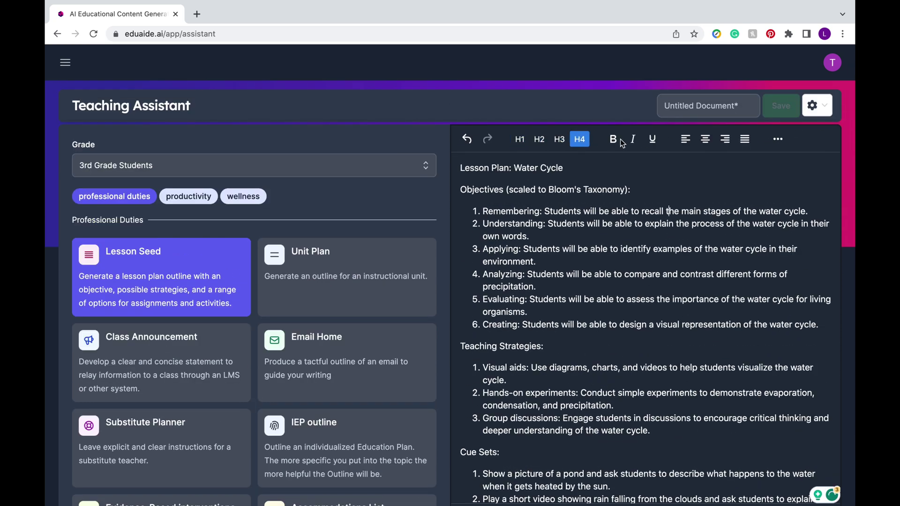
- Underline the words 'Lesson Plan:' in the title
click(497, 176)
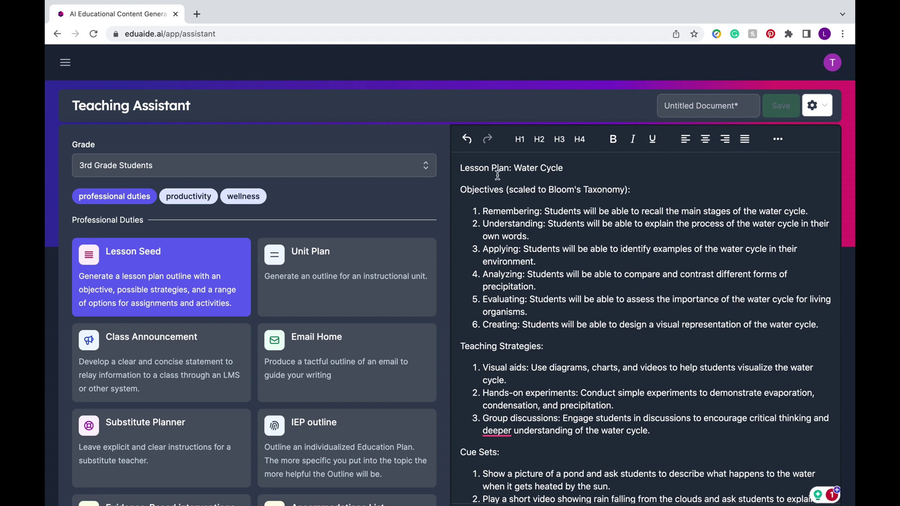
drag(462, 168, 511, 169)
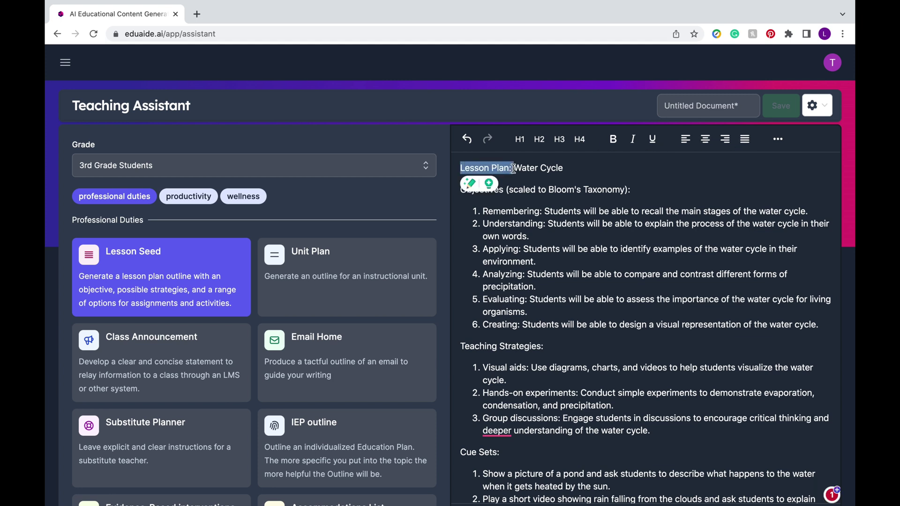
click(653, 140)
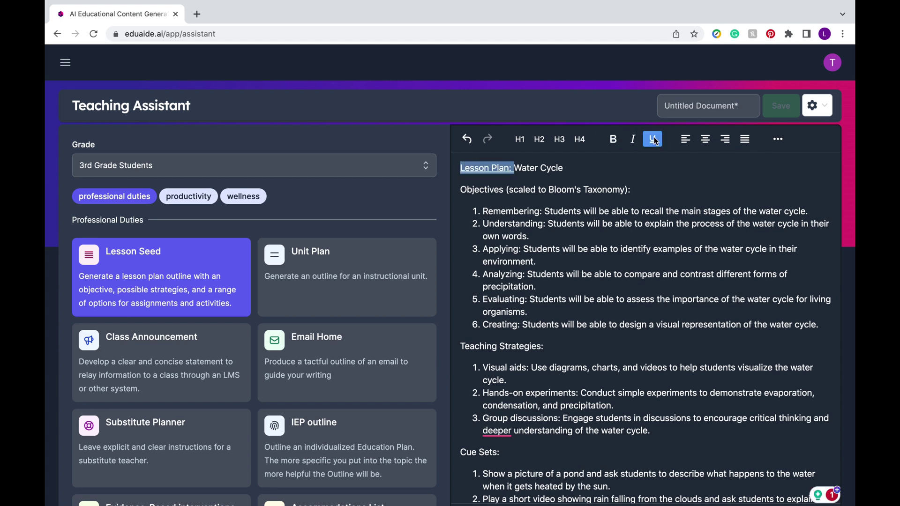
- Format the Objectives and Teaching Strategies lines as bold H2 headings
triple_click(596, 194)
click(613, 139)
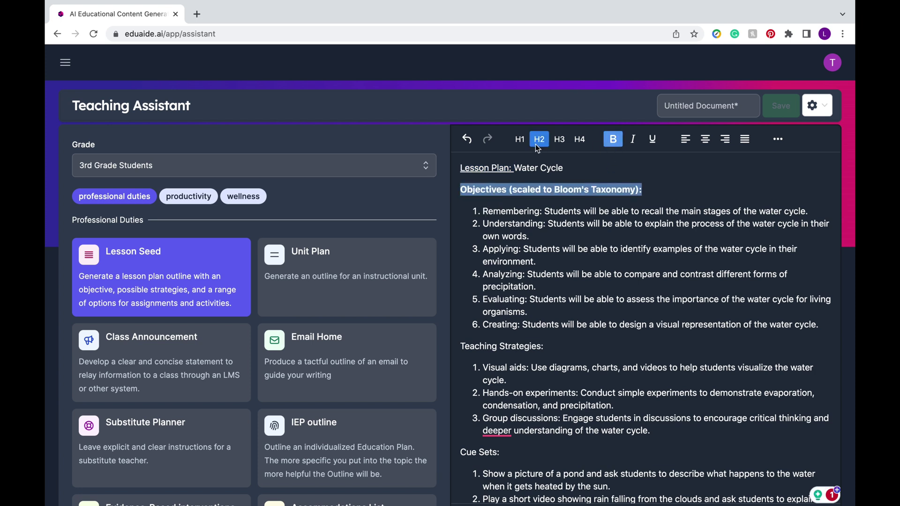
click(537, 147)
triple_click(532, 357)
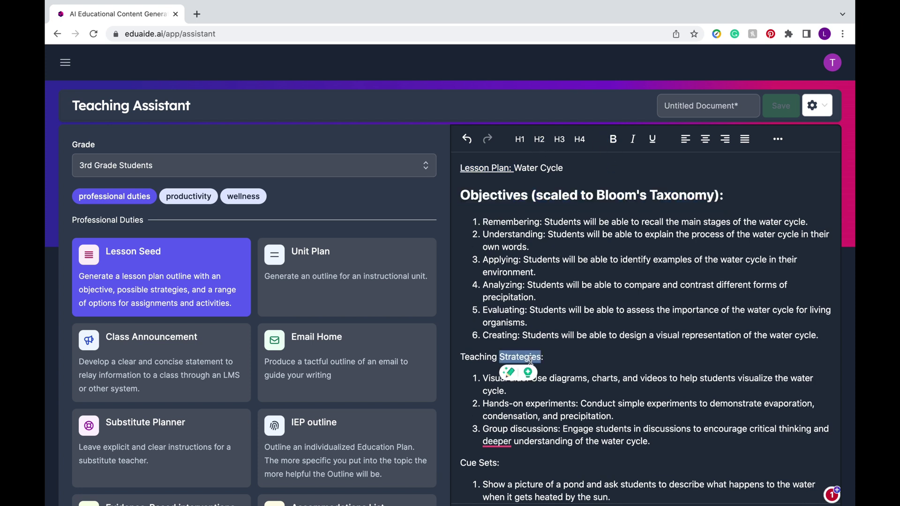
click(611, 139)
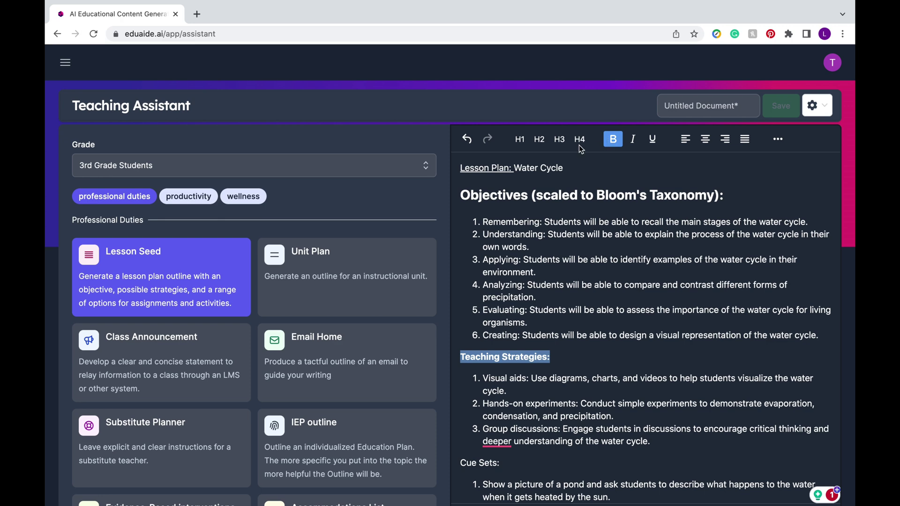
click(540, 140)
- Trim cue set 2 so it ends with students discussing among their table group
scroll(647, 328, down, 3)
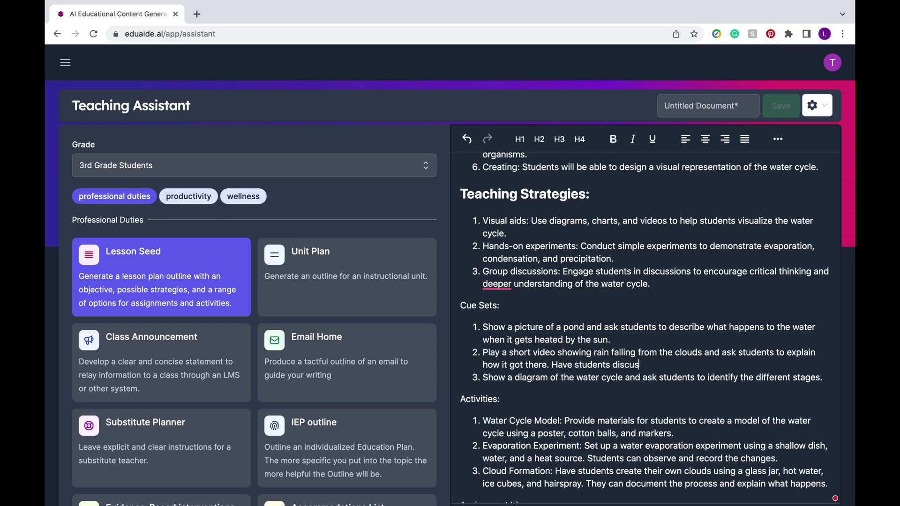
key(BackSpace)
key(BackSpace)
key(BackSpace)
key(BackSpace)
key(BackSpace)
key(BackSpace)
key(BackSpace)
key(BackSpace)
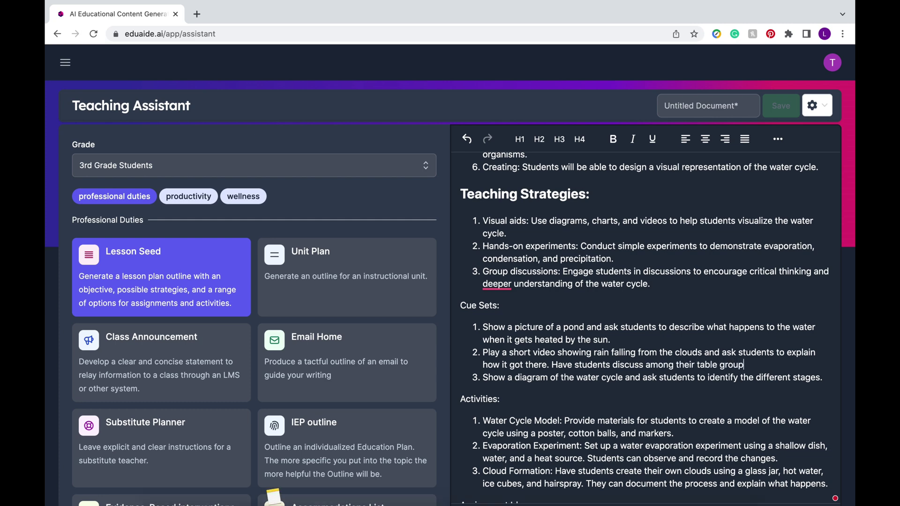
scroll(637, 328, up, 4)
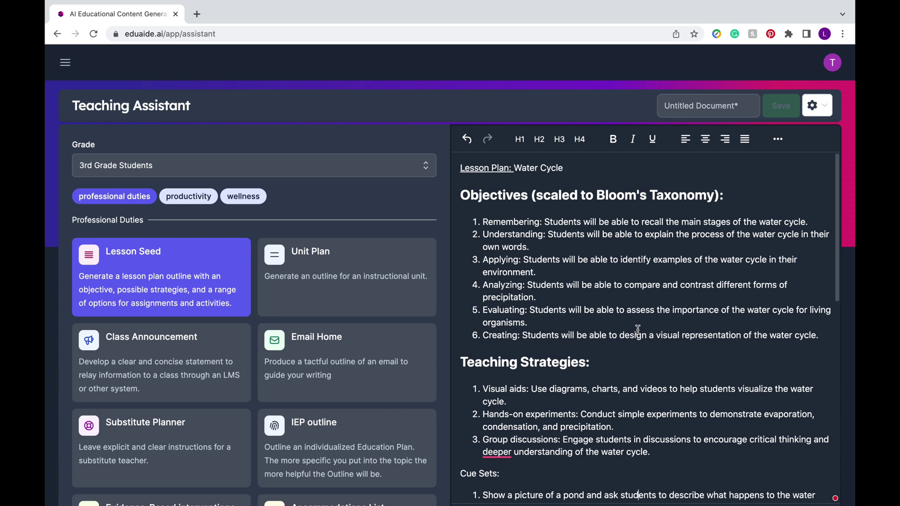
- Save the document as 'Water Cycle Lesson Plan' and view it under Saved Content
click(717, 106)
text(W)
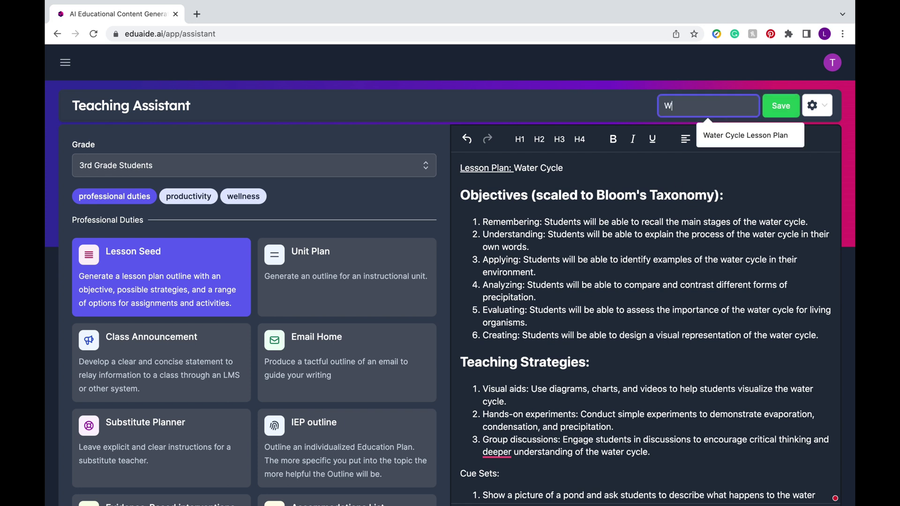
text(ater Cycle Les)
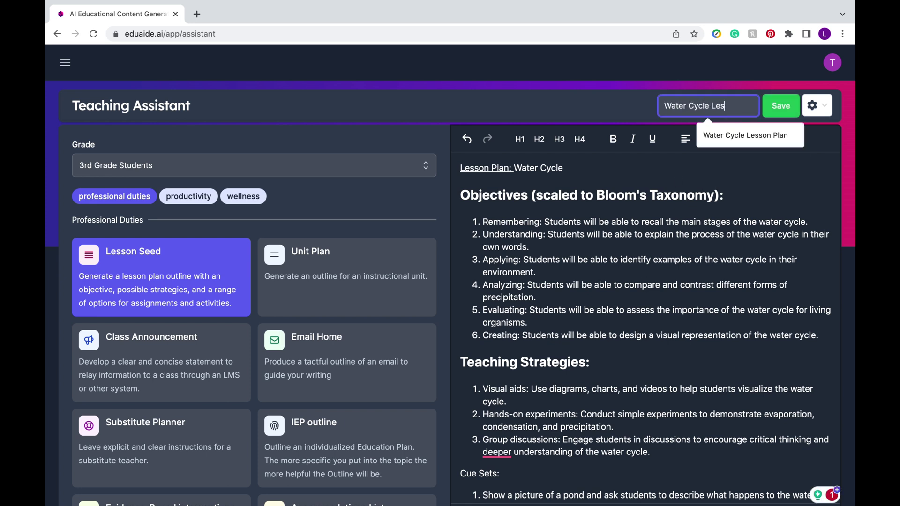
text(son Plan)
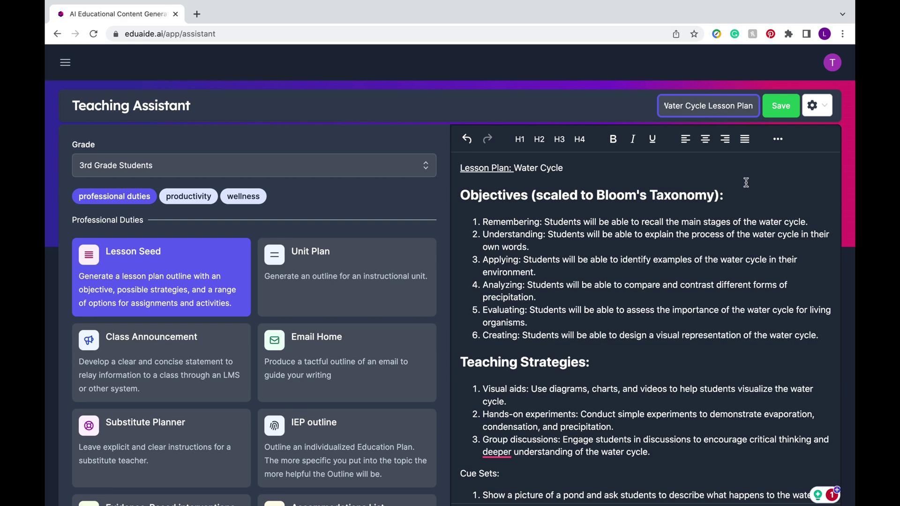
click(782, 107)
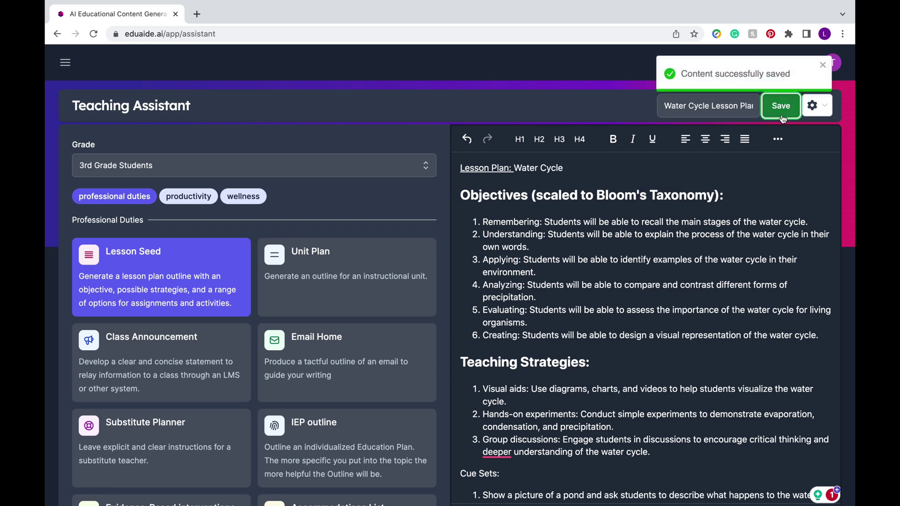
click(65, 66)
click(84, 255)
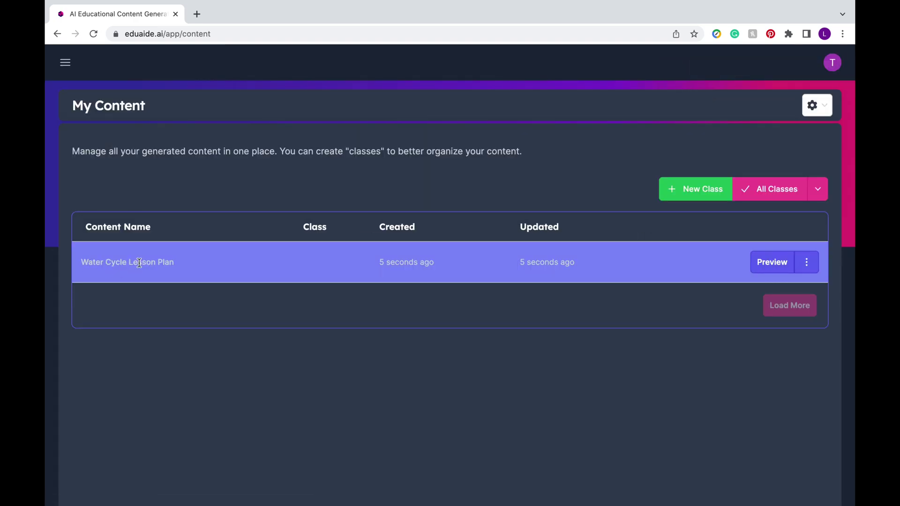
- Preview the Water Cycle Lesson Plan, scrolling through its assignment ideas and real-world skills
click(779, 266)
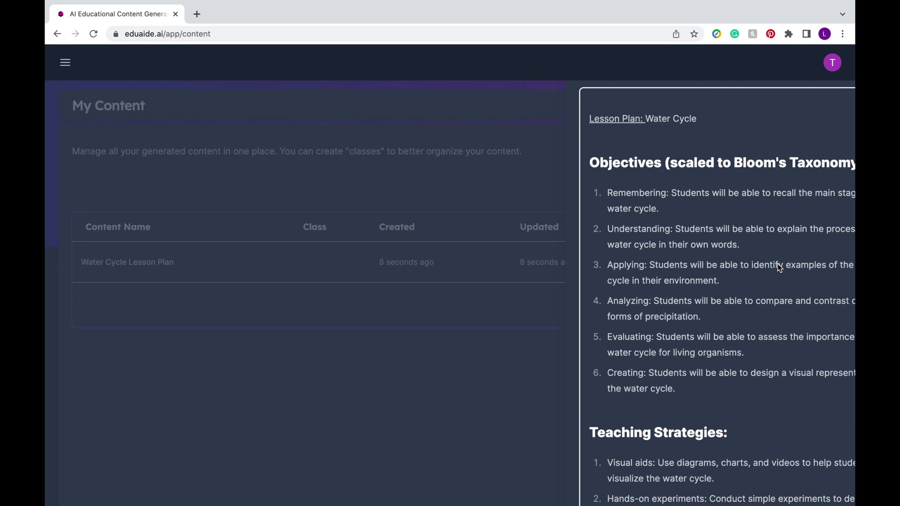
scroll(656, 315, down, 3)
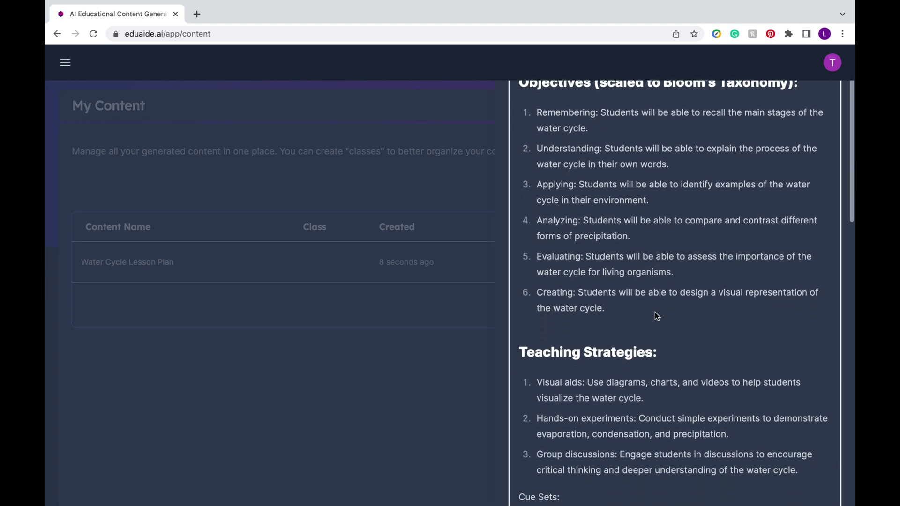
scroll(656, 313, down, 8)
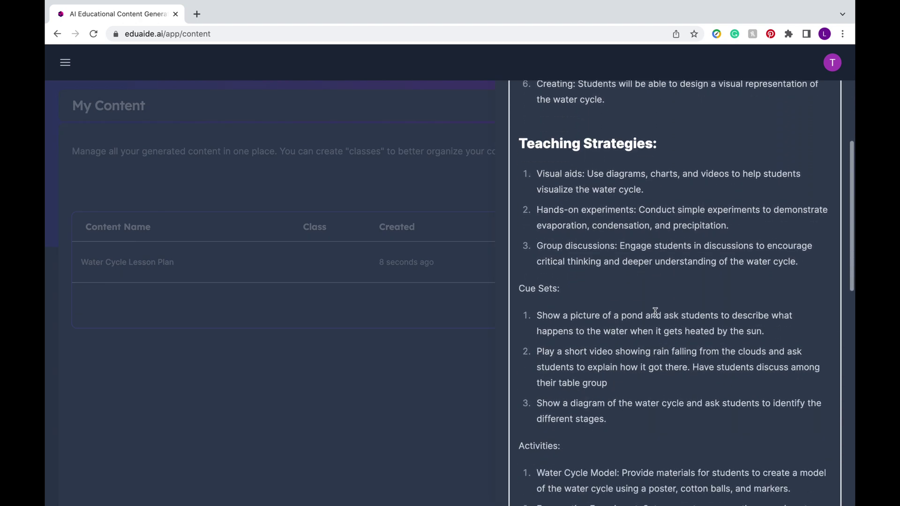
scroll(655, 312, down, 19)
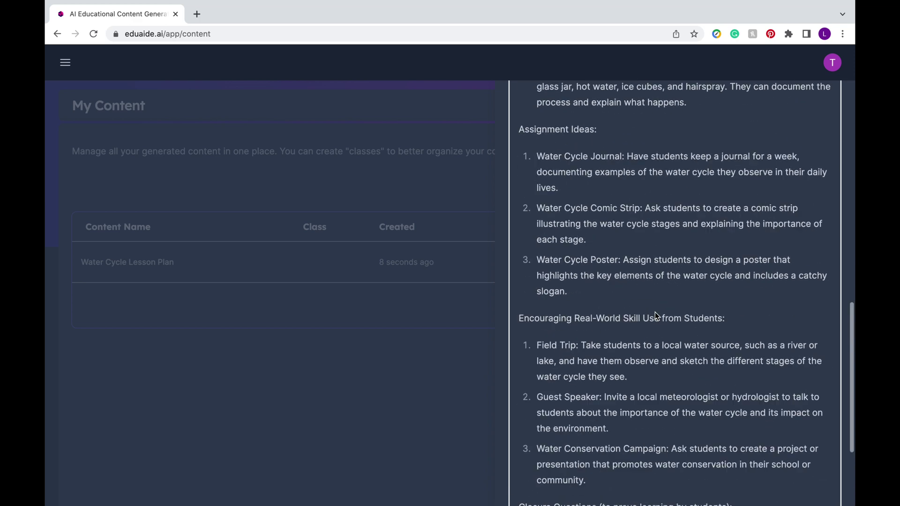
scroll(655, 312, up, 20)
- Create a class named Science with the description 'Science 3rd grade 2022-2023'
click(493, 342)
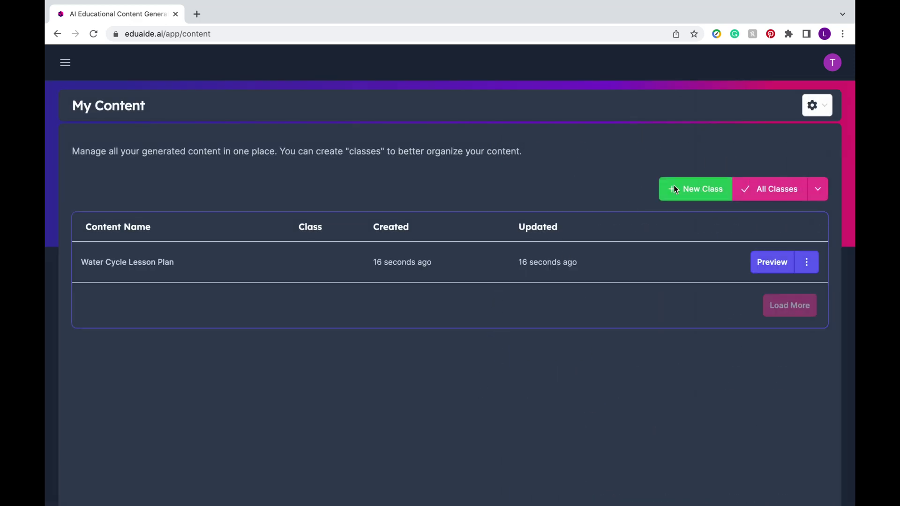
click(687, 199)
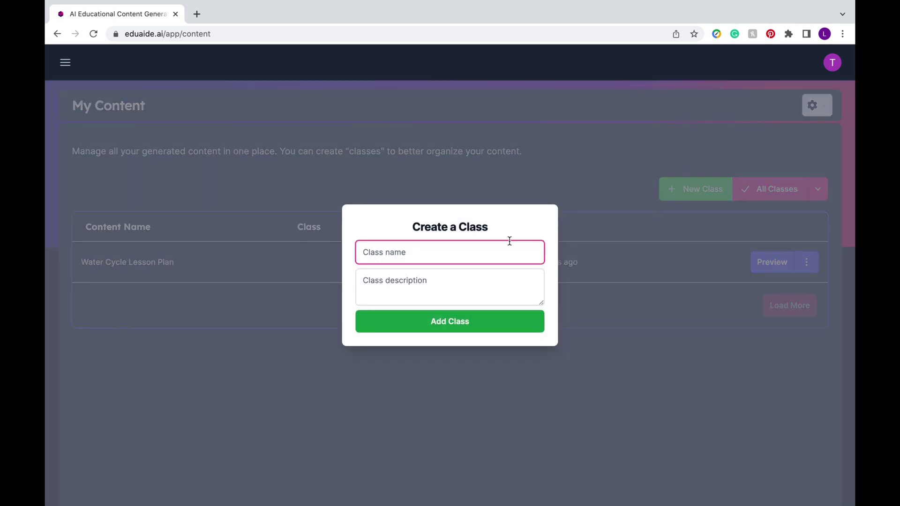
text(Science)
click(434, 295)
text(Science 3rd grade 2022-2023)
click(432, 325)
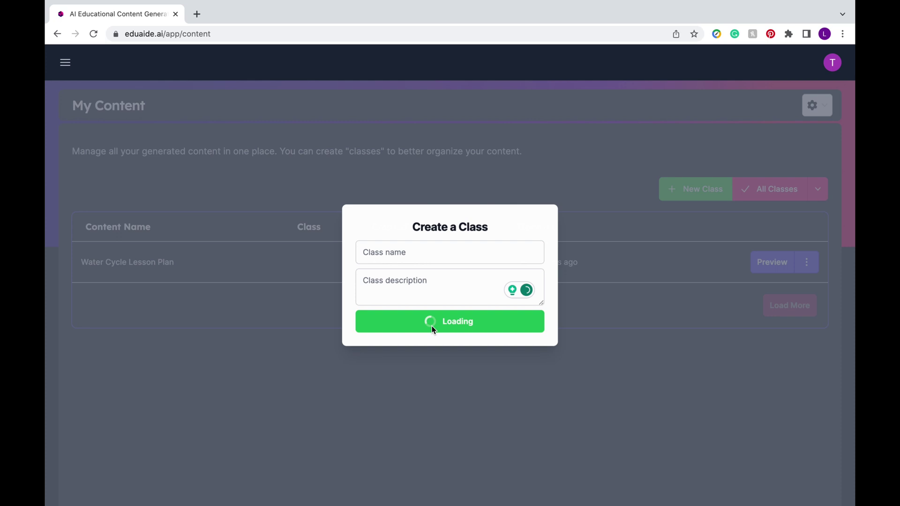
- Filter My Content by the Science class, then return to all classes
click(818, 189)
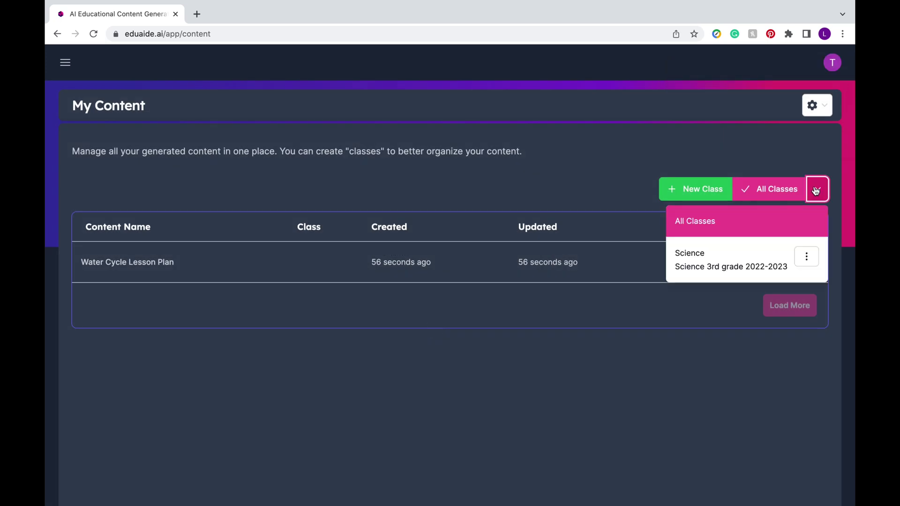
click(769, 266)
click(817, 189)
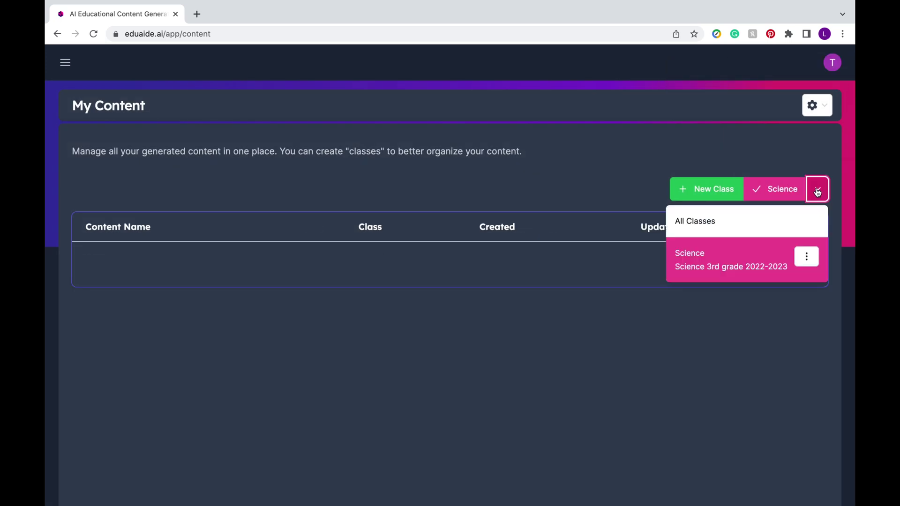
click(801, 221)
- Move the Water Cycle Lesson Plan into the Science class
click(806, 261)
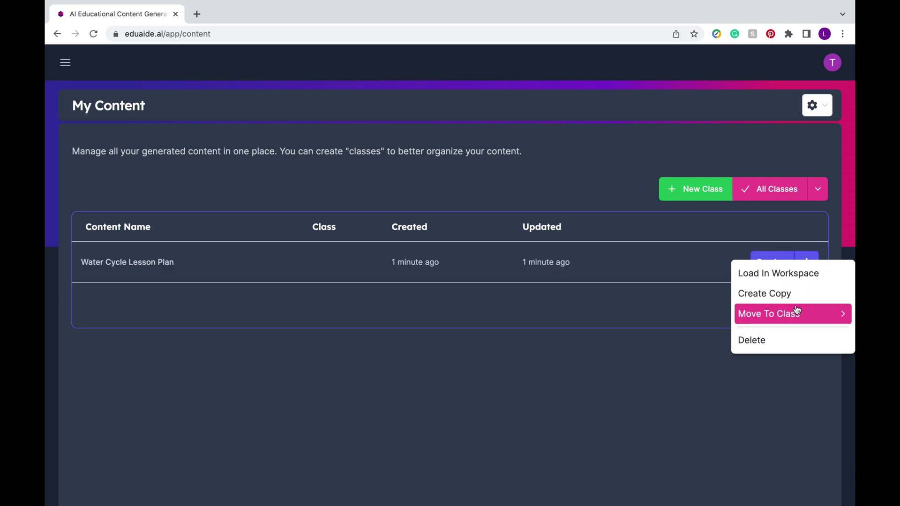
mouse_move(783, 319)
click(704, 327)
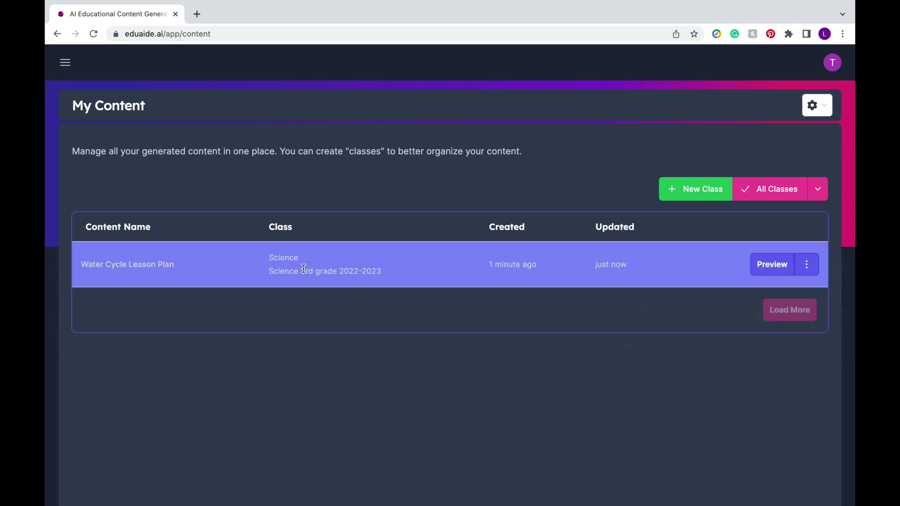
- Return to the Teaching Assistant and clear the editor to a blank Untitled Document
click(65, 62)
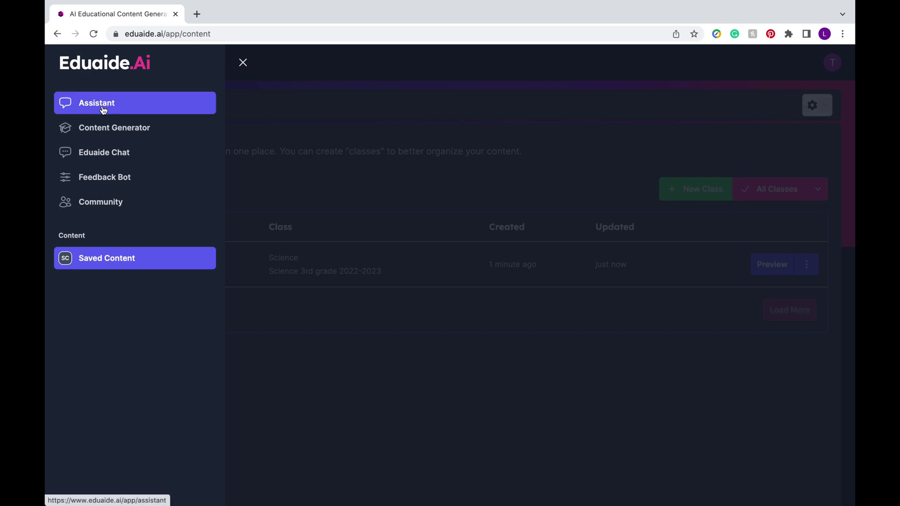
click(103, 110)
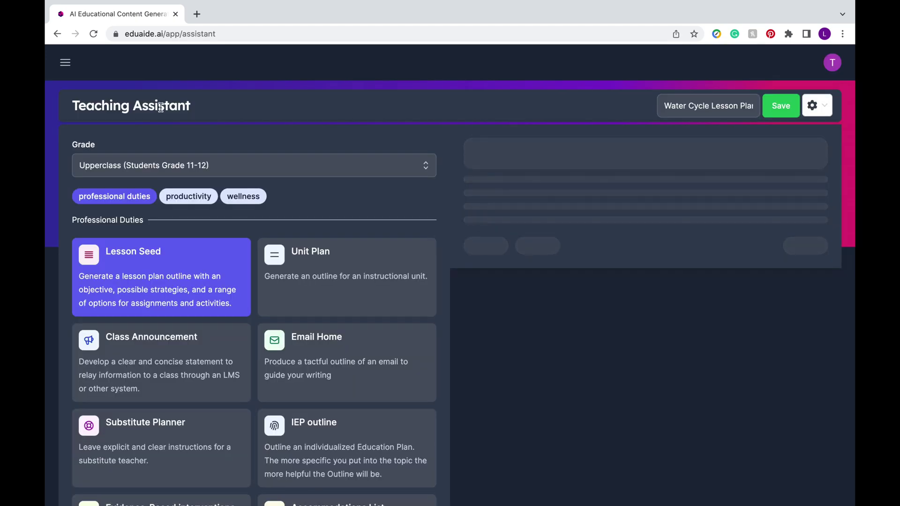
scroll(525, 234, down, 8)
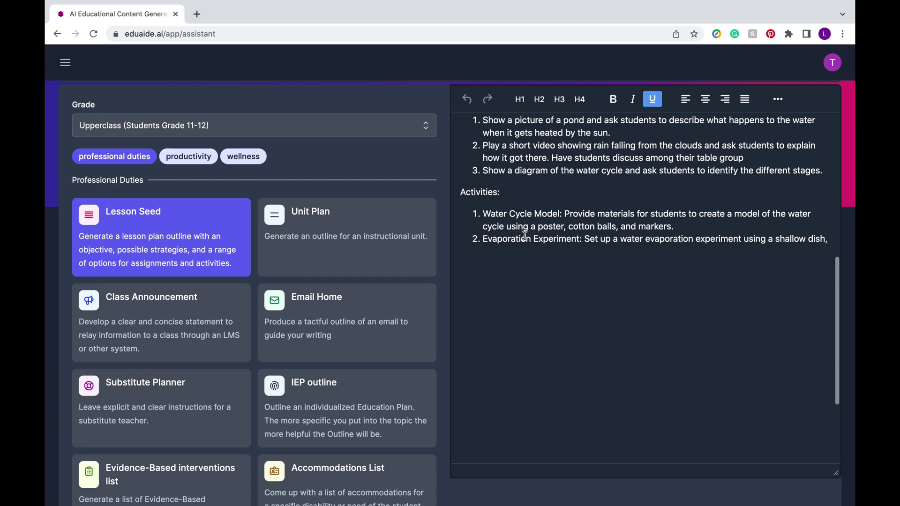
scroll(525, 236, up, 15)
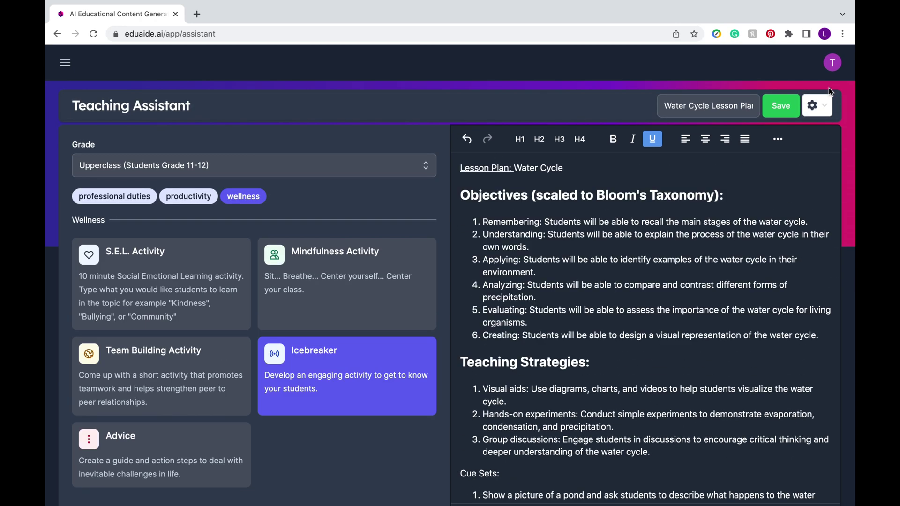
click(828, 111)
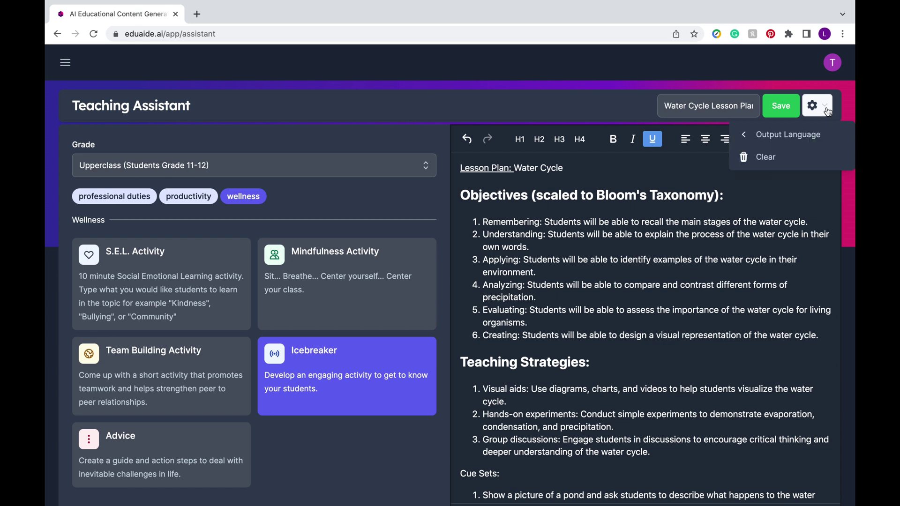
click(787, 162)
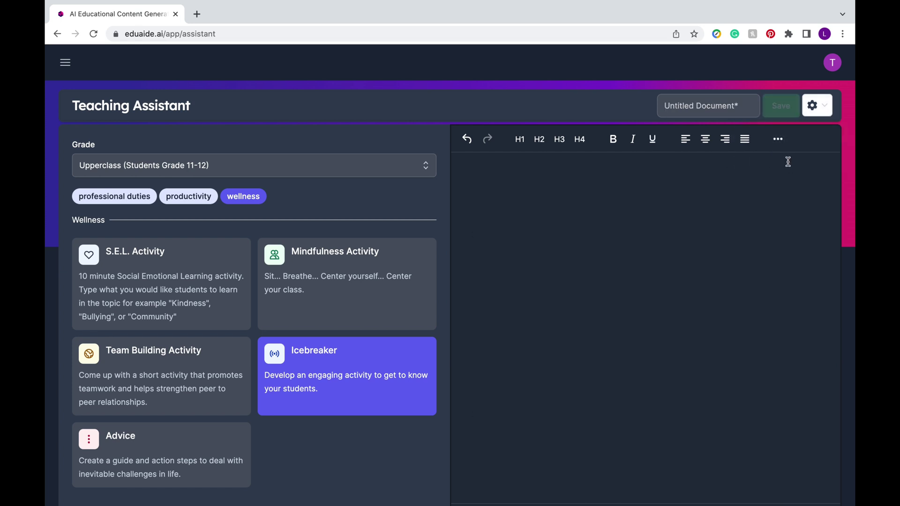
- Set the grade to 3rd Grade Students and generate the paperclip first-day icebreaker
scroll(422, 248, down, 1)
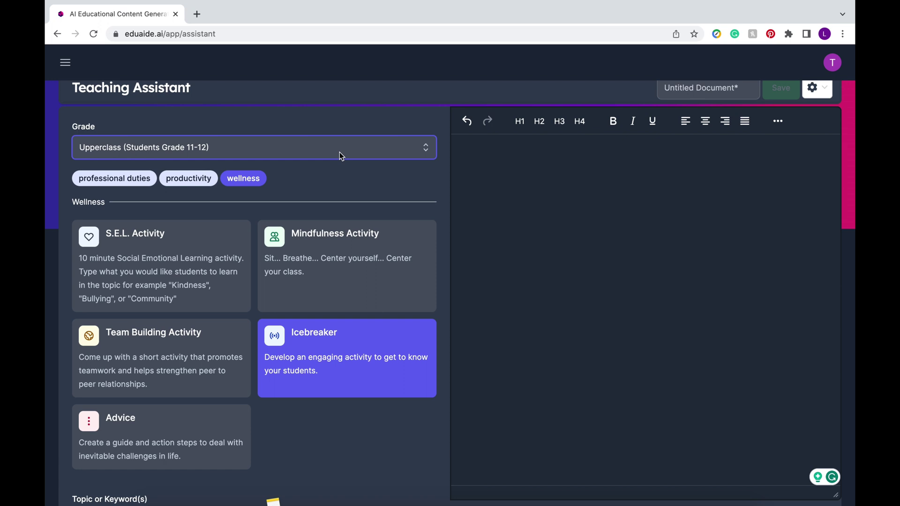
click(340, 152)
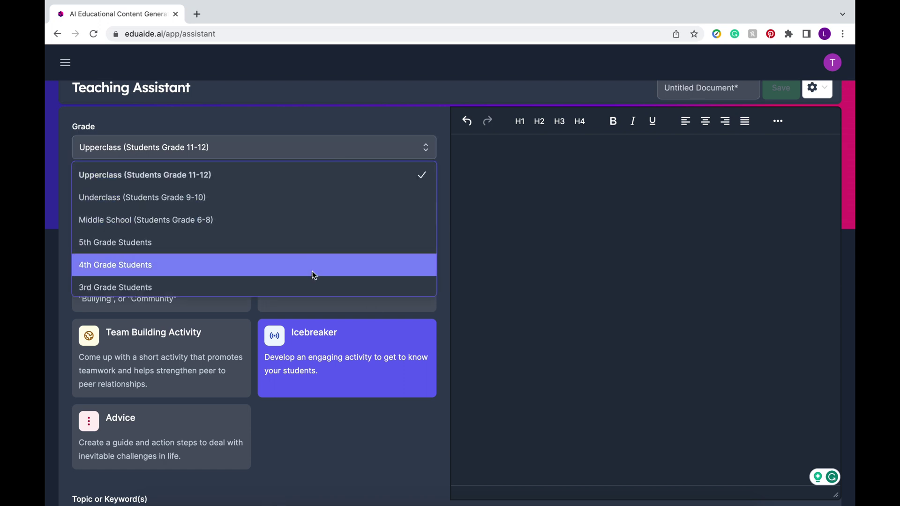
click(314, 287)
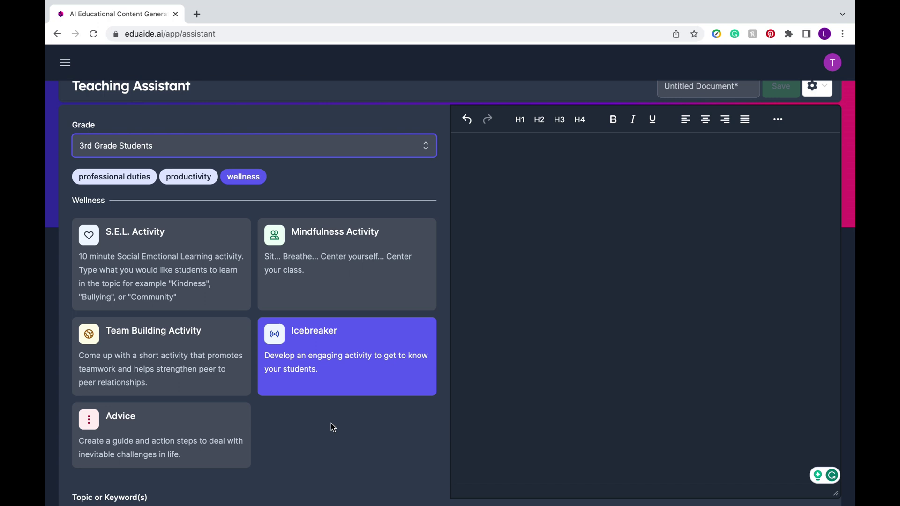
scroll(331, 423, down, 3)
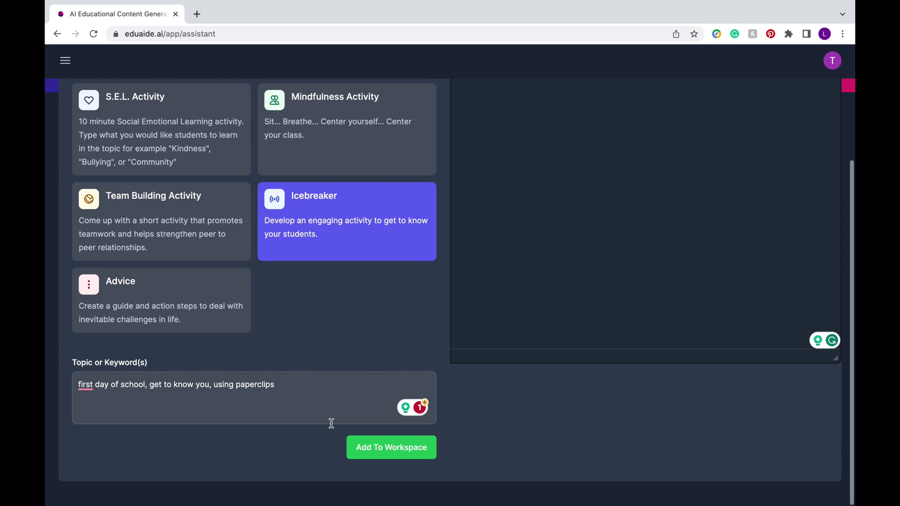
click(374, 454)
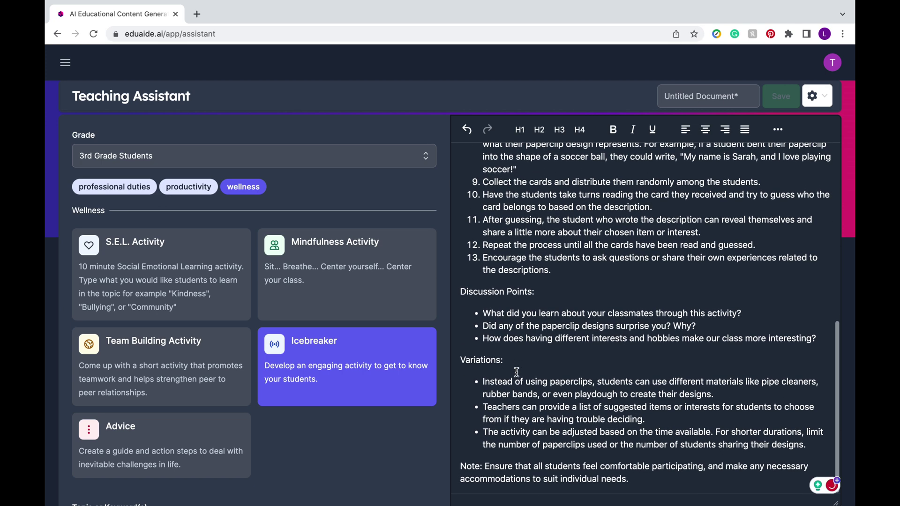
- Save the icebreaker as '1st Day of School Activity' and find it in Saved Content
click(673, 99)
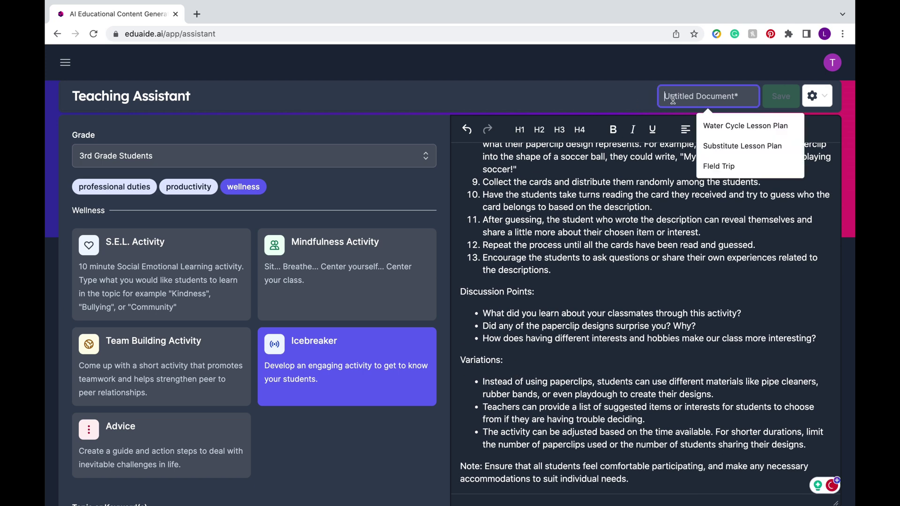
text(1st Day of)
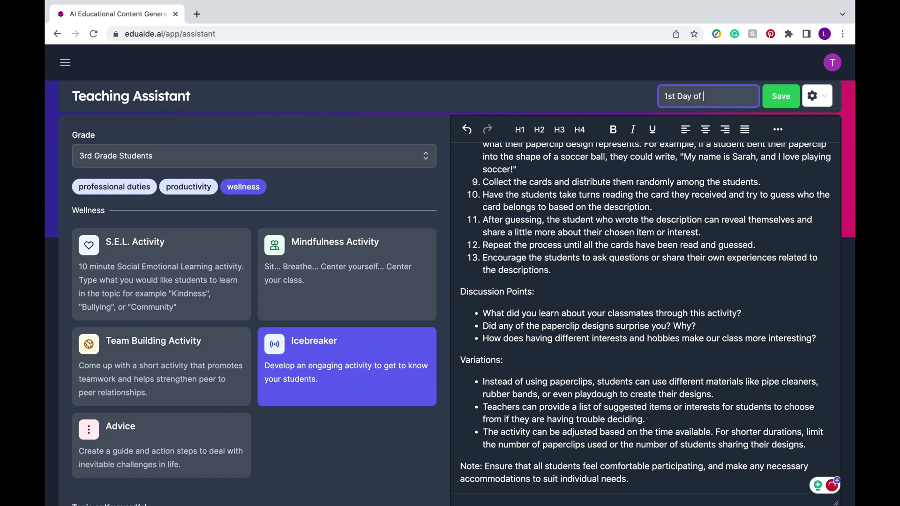
text( School Activity)
click(780, 97)
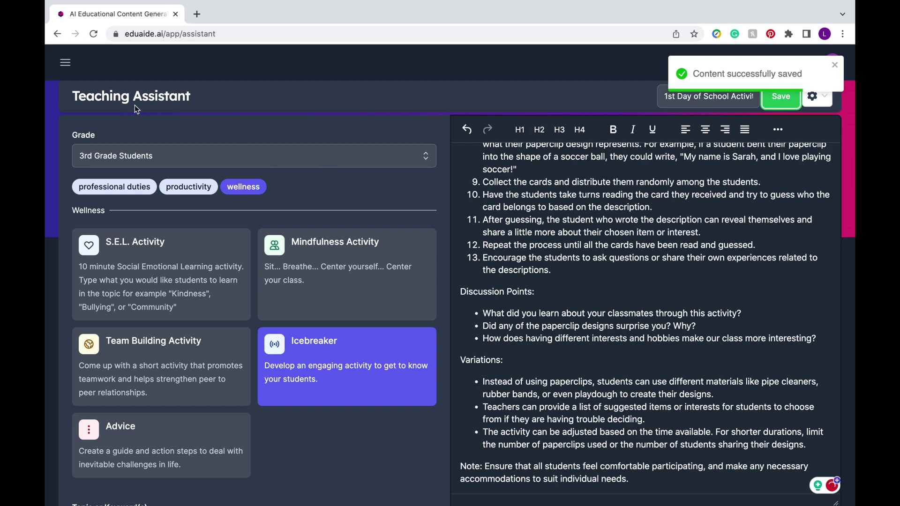
click(65, 63)
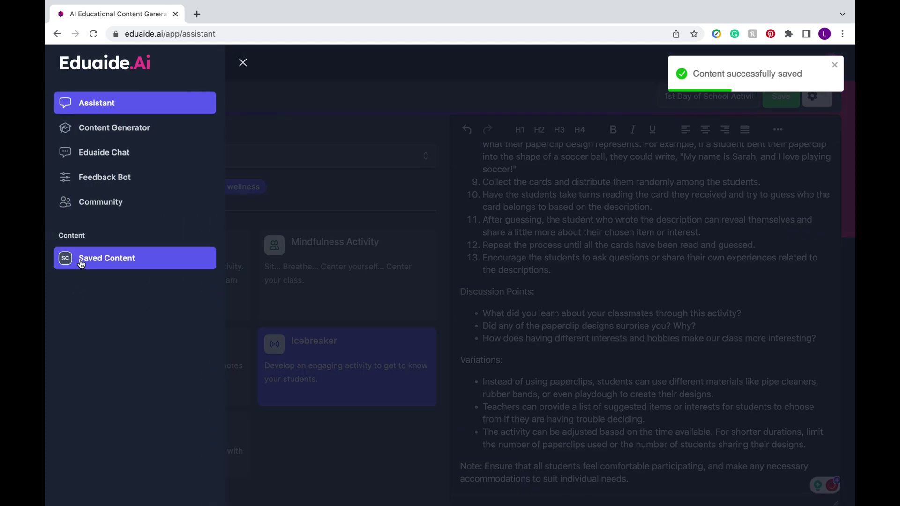
click(80, 259)
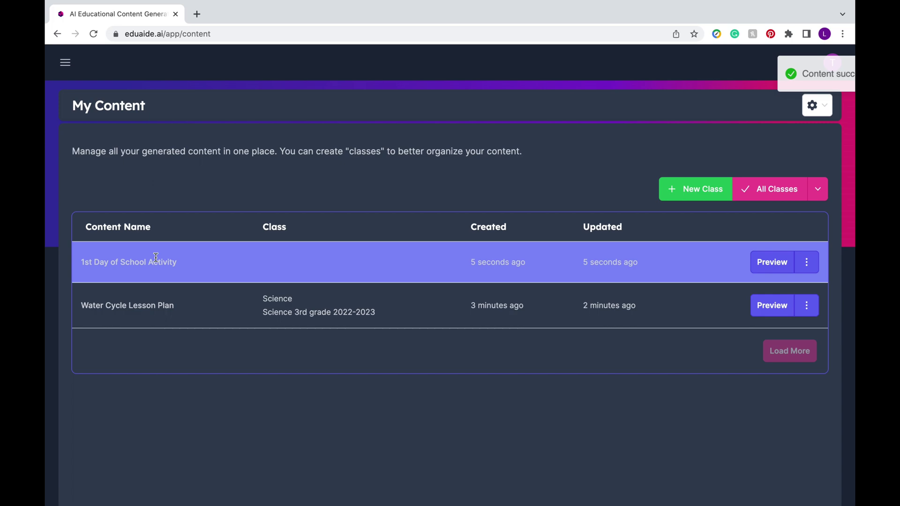
- Draft a parent field-trip reminder email in Assistant from the pasted trip notes, then return to Content Generator
click(65, 63)
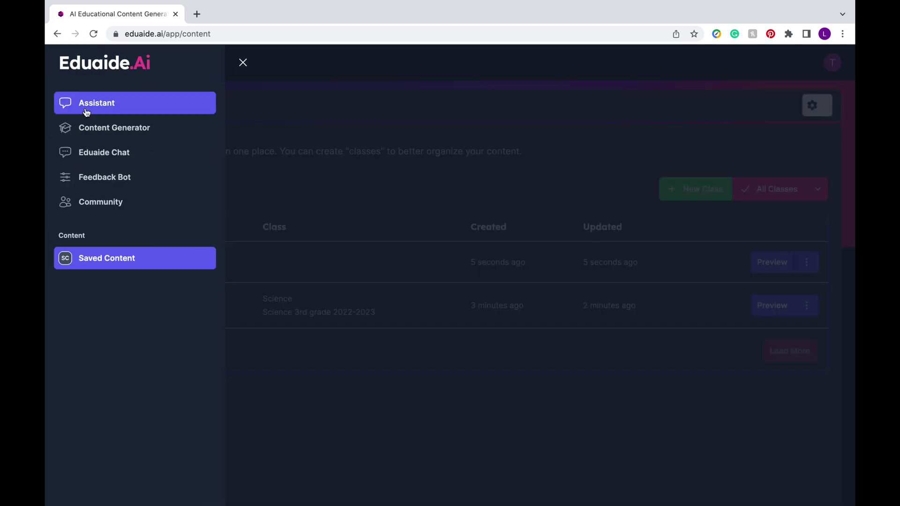
click(87, 103)
scroll(331, 127, down, 4)
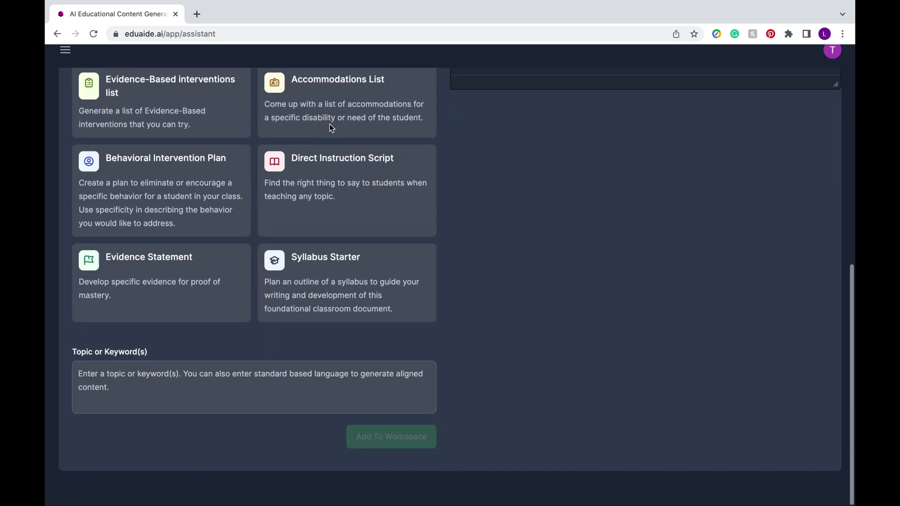
click(280, 406)
text(Date: March 28, 2023 Depart from school at 8:30 am via school bus Must return permission slip by March 3 bring a light jacket, as weather conditions may vary bring a labeled water bottle and a packed lunch)
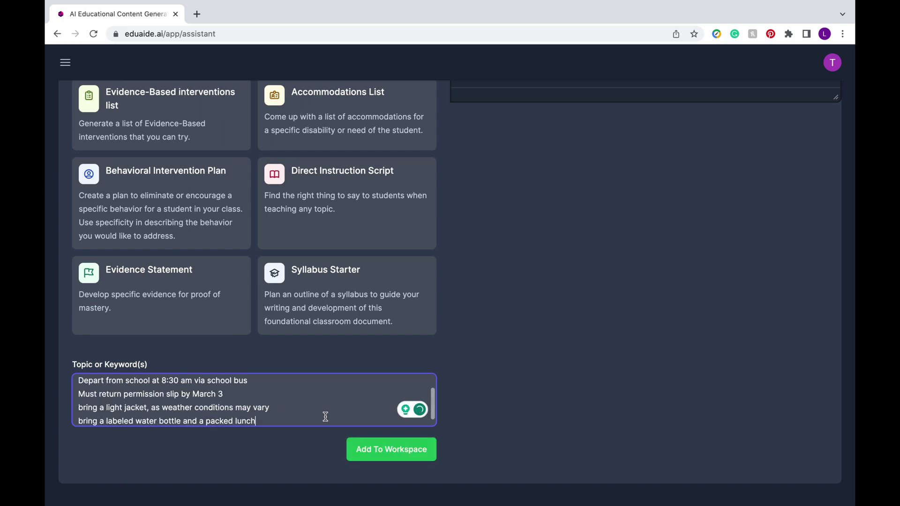
scroll(337, 413, up, 3)
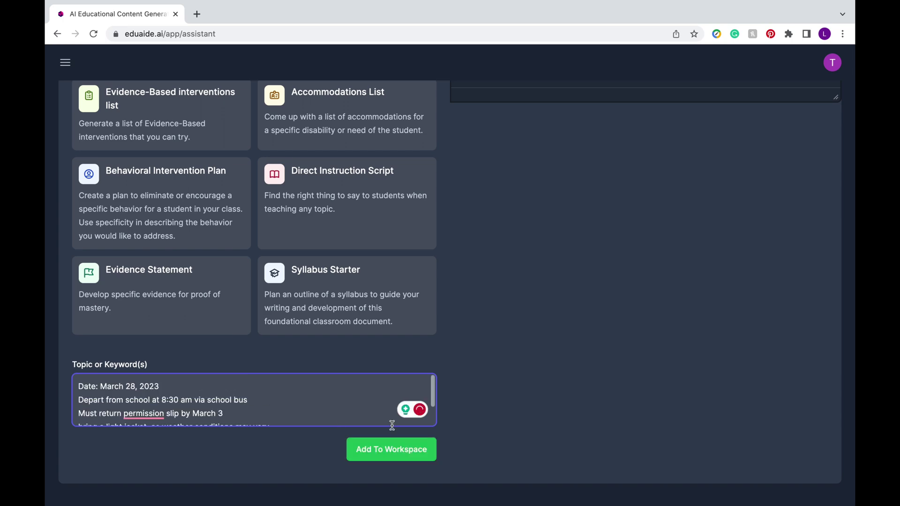
click(392, 449)
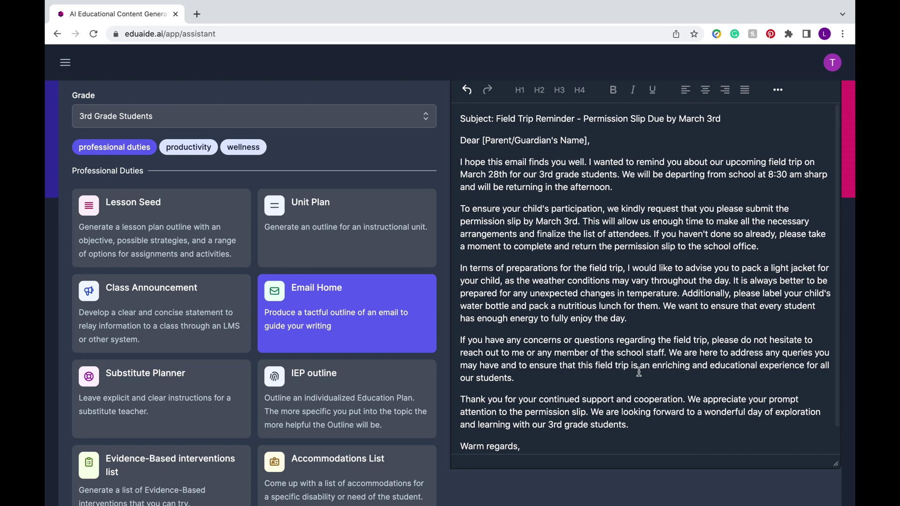
click(65, 62)
click(81, 127)
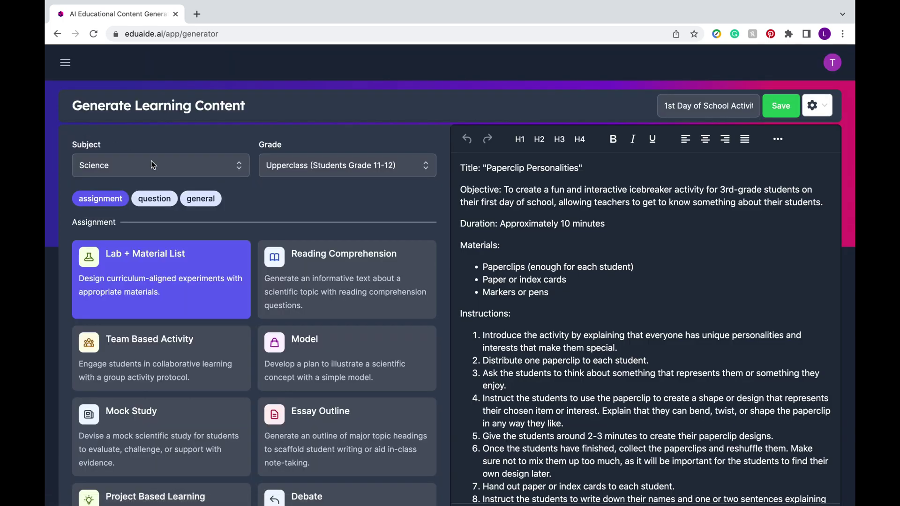
- Clear the workspace so the editor is a blank Untitled Document
scroll(239, 212, down, 1)
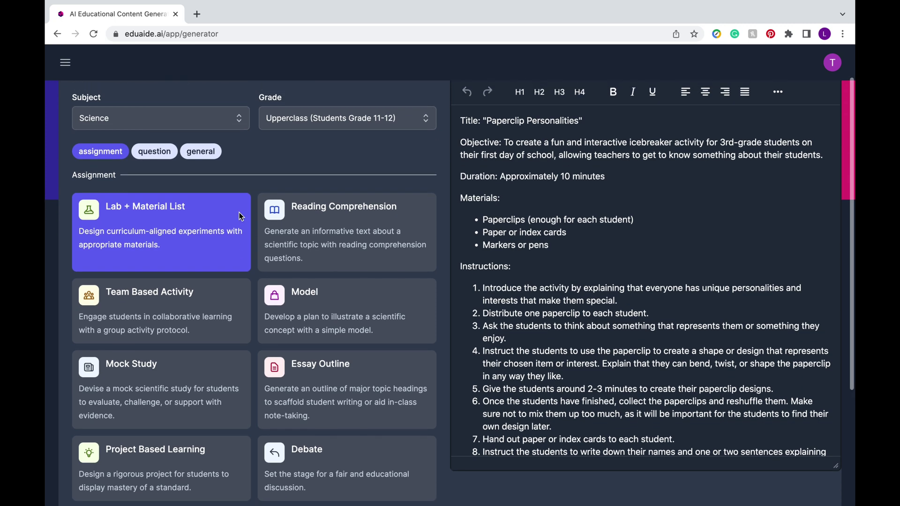
scroll(239, 212, up, 1)
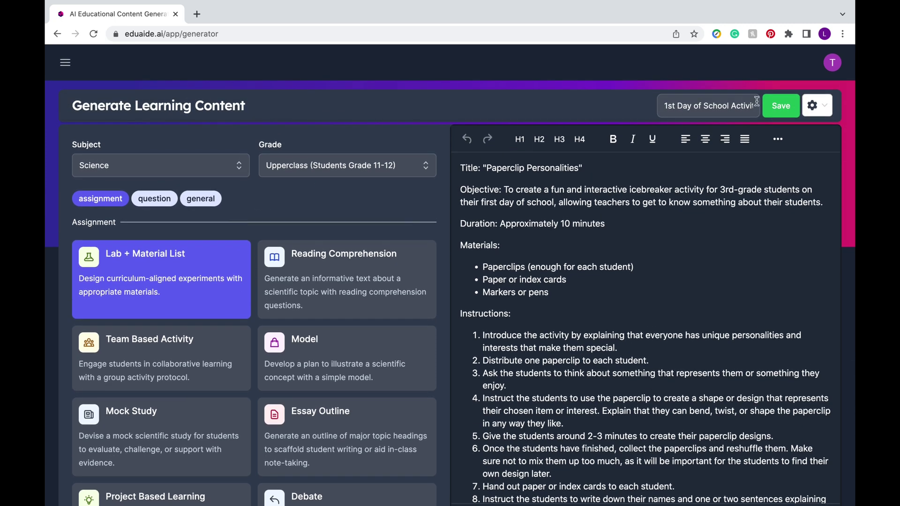
click(818, 112)
click(792, 154)
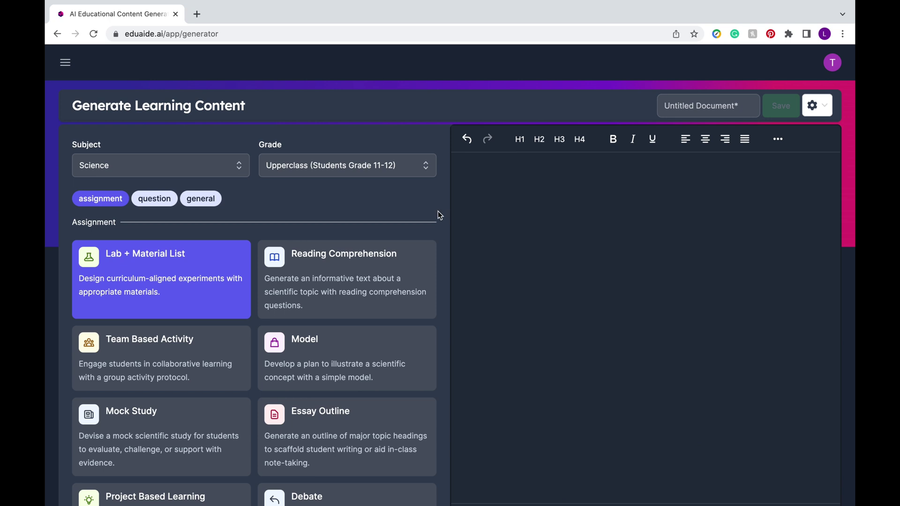
- Set the grade level to 3rd Grade Students and place the cursor in the Topic field
click(372, 164)
click(352, 304)
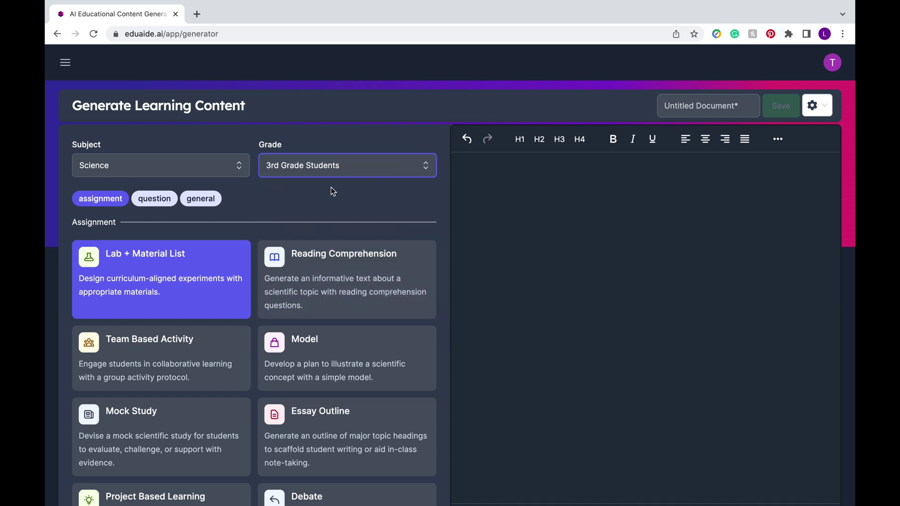
scroll(331, 187, down, 2)
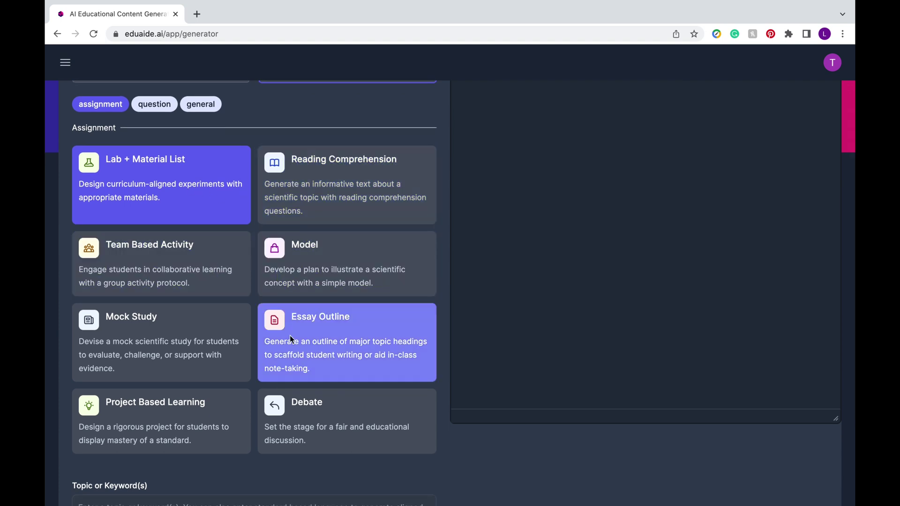
scroll(287, 348, down, 2)
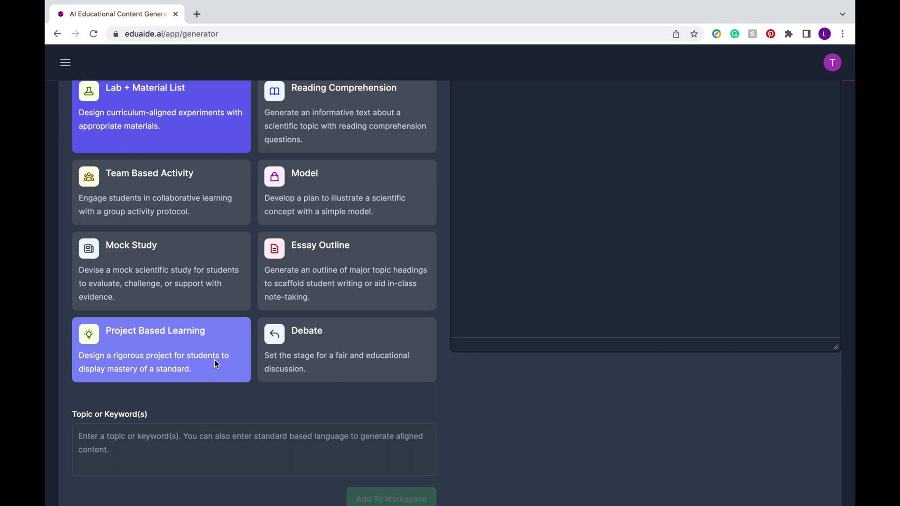
scroll(214, 364, down, 1)
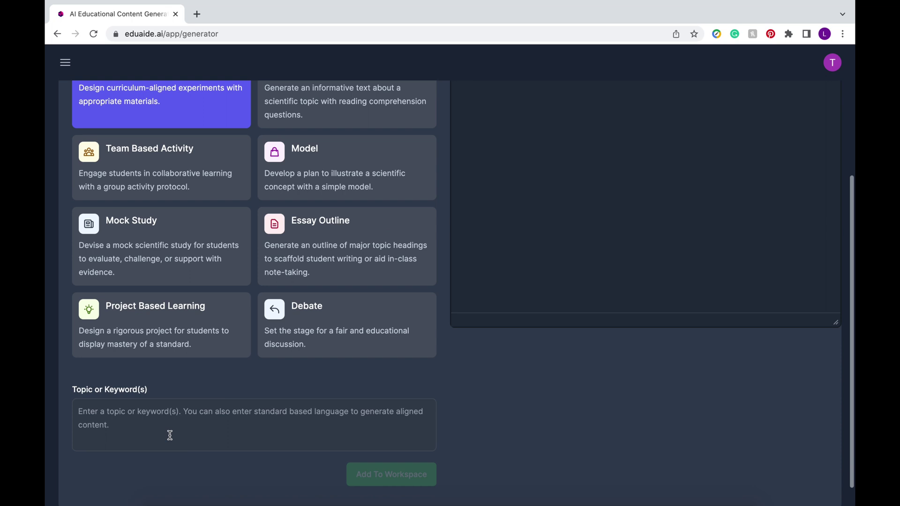
click(194, 420)
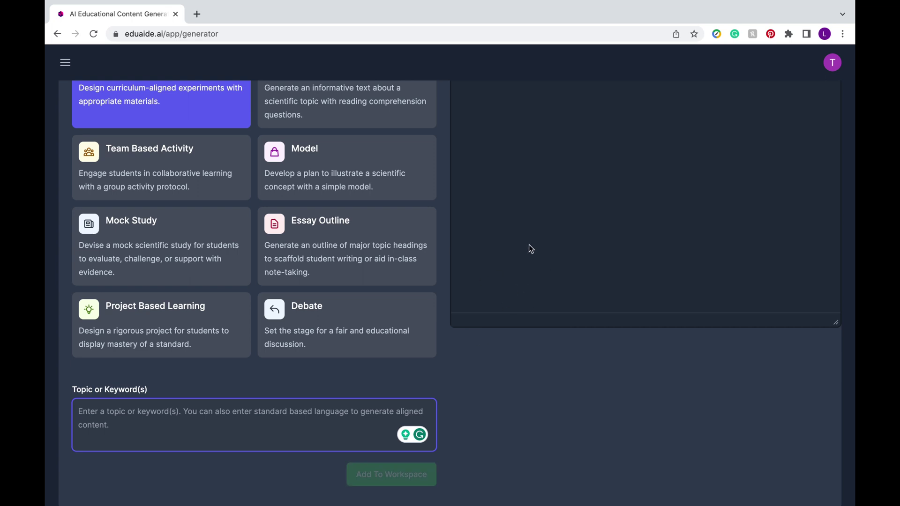
- Browse the Question templates, then filter to the General templates (List, Game, Demonstration)
scroll(396, 297, up, 3)
click(164, 135)
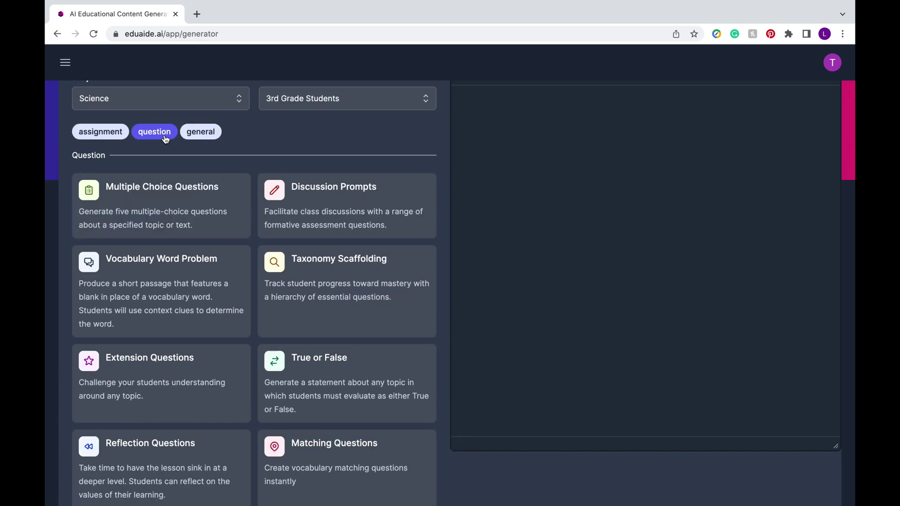
scroll(240, 162, down, 3)
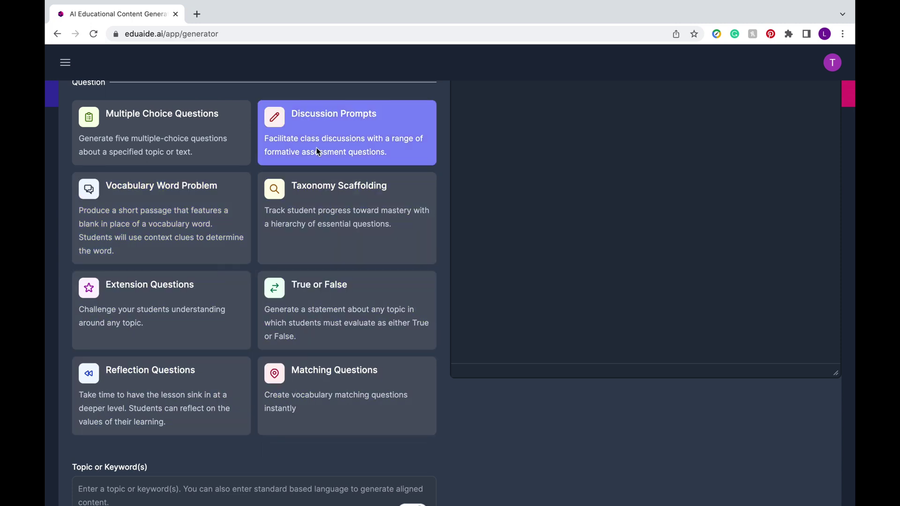
scroll(316, 150, up, 2)
scroll(232, 206, up, 2)
click(200, 197)
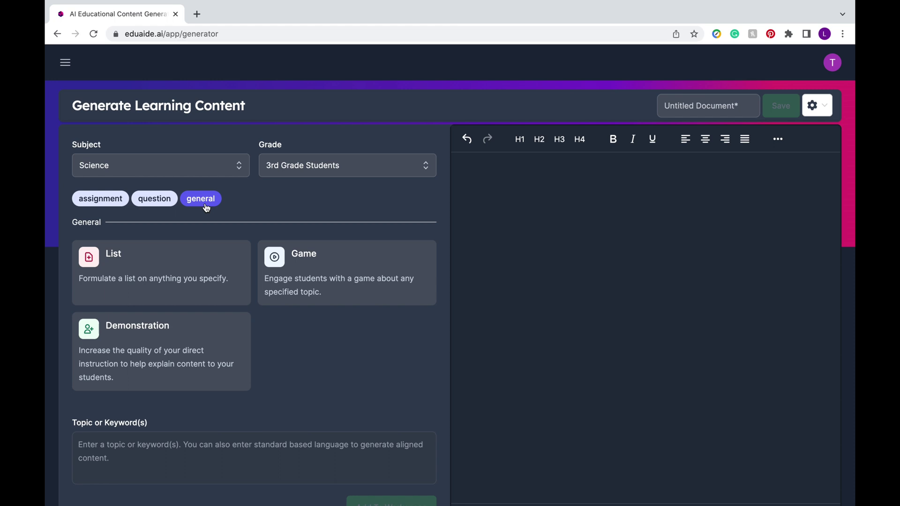
scroll(274, 212, down, 2)
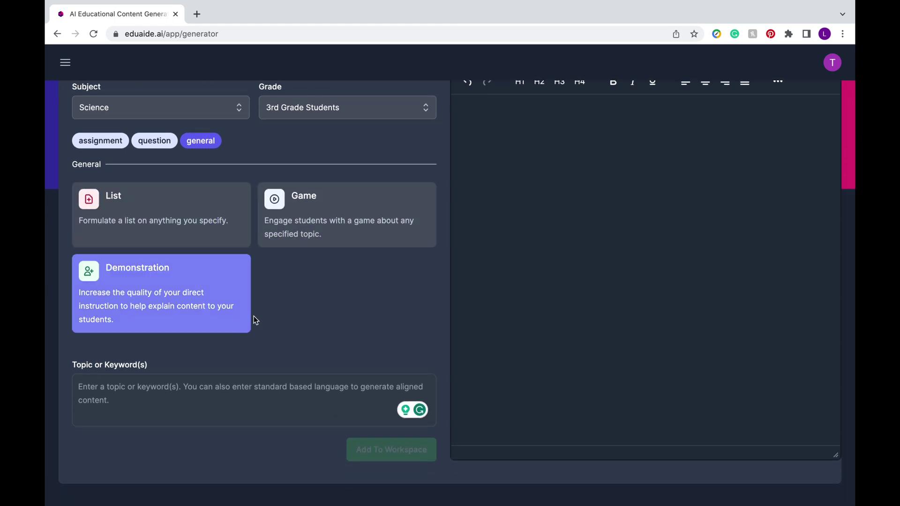
scroll(322, 320, up, 2)
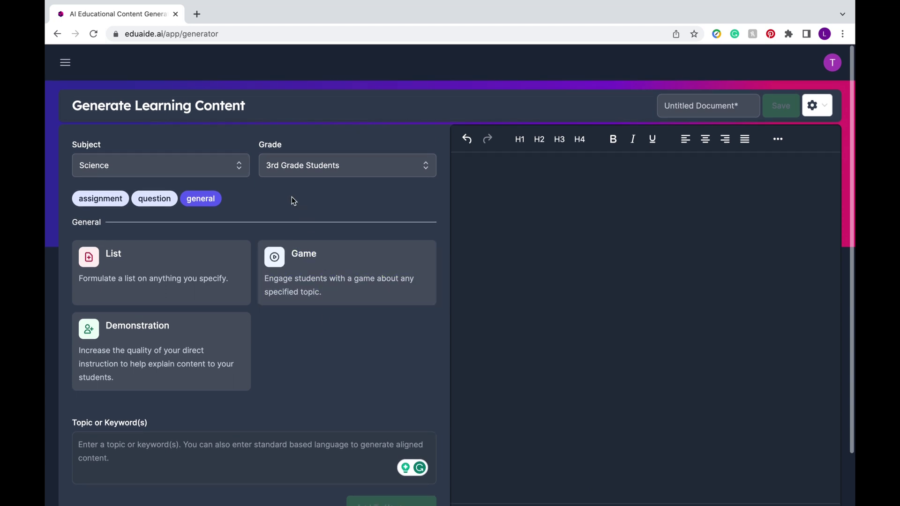
- Check the Subject list and keep Science selected
click(241, 171)
scroll(209, 272, down, 2)
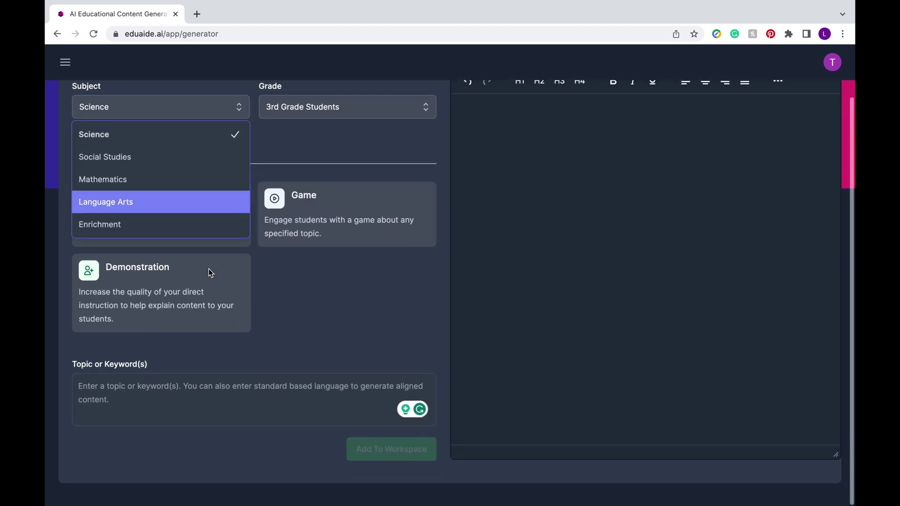
scroll(209, 272, up, 1)
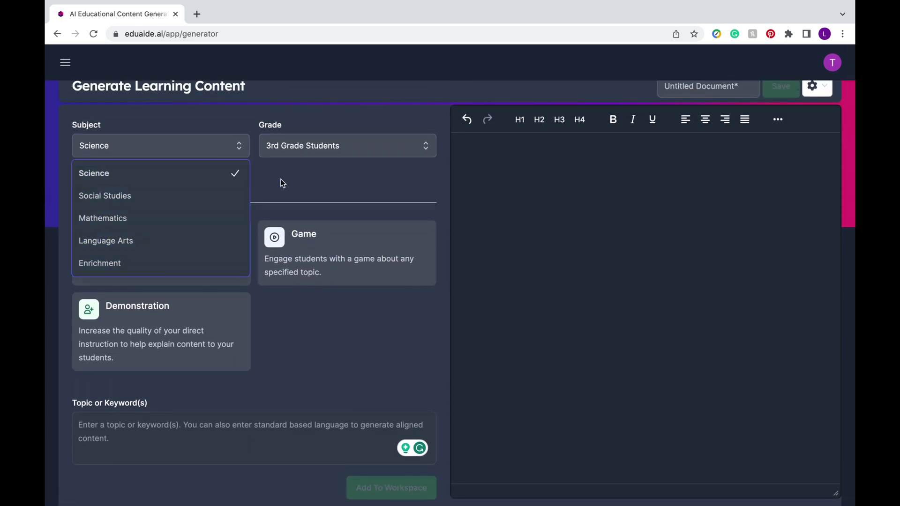
click(158, 144)
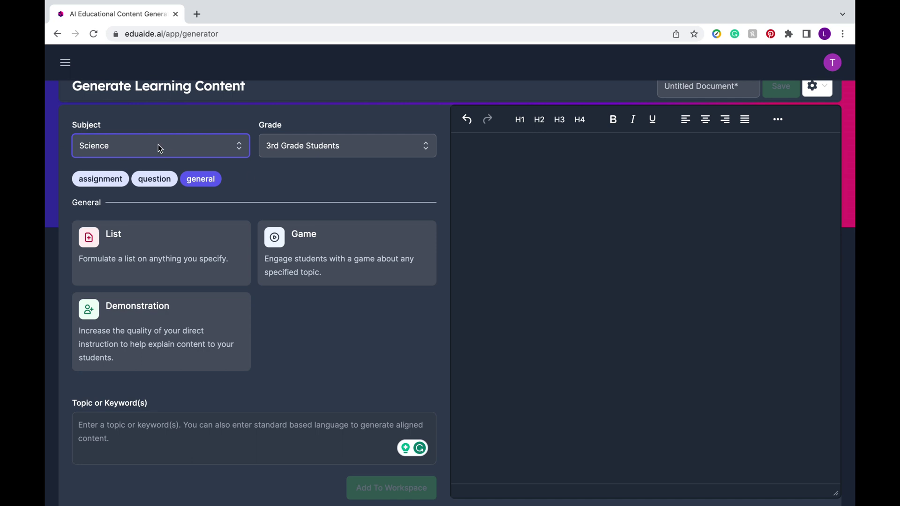
- Ask Eduaide Chat: 'Generate ways to keep students accountable for completing their homework on time'
click(67, 65)
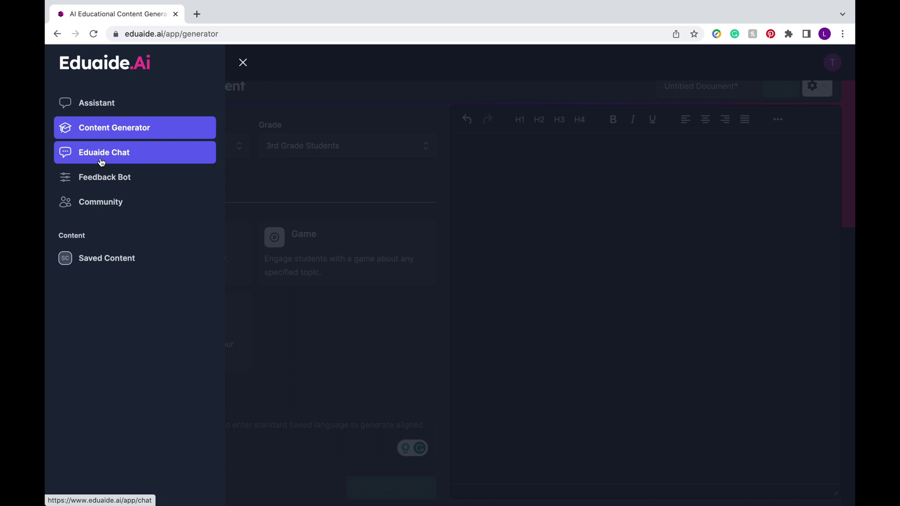
click(101, 162)
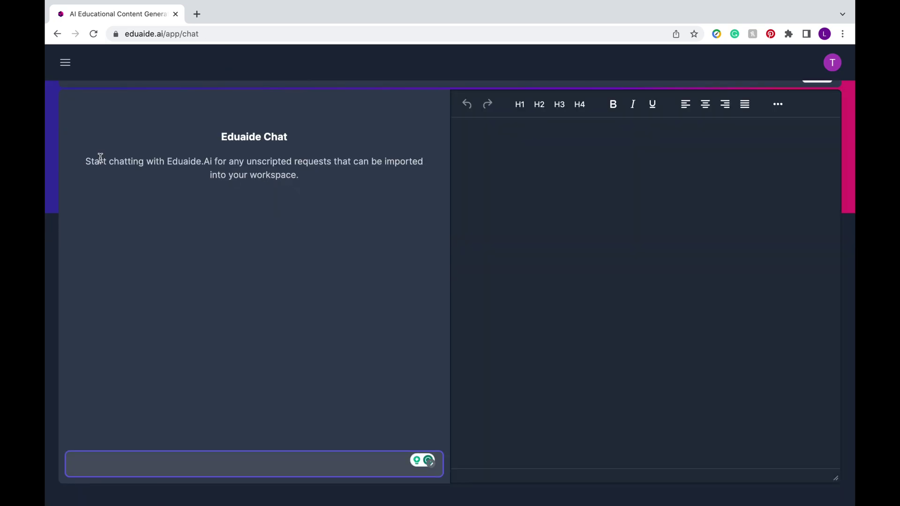
text(Gene)
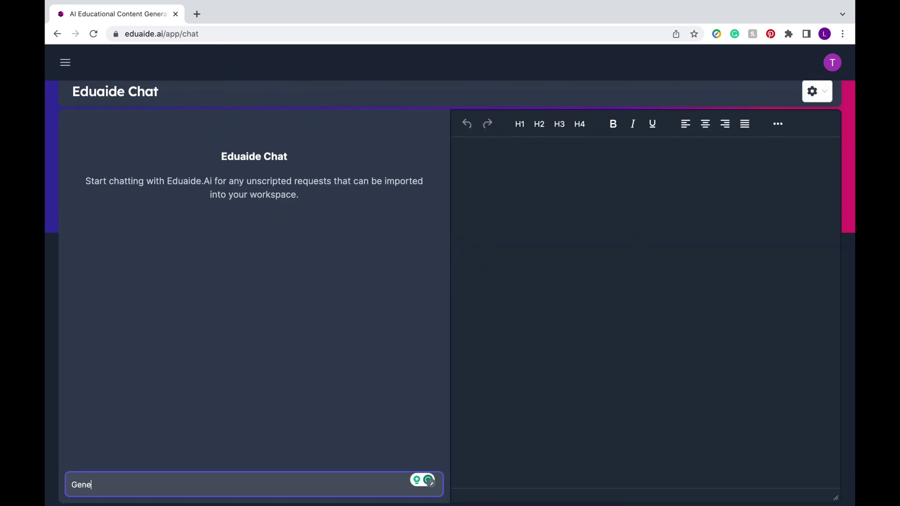
text(rate ways to keep students accountable for completing their h)
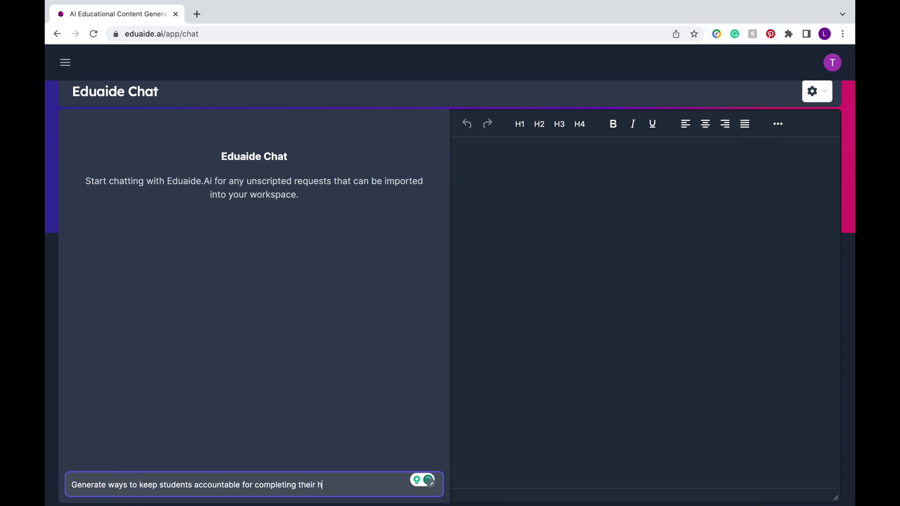
text(omework on time)
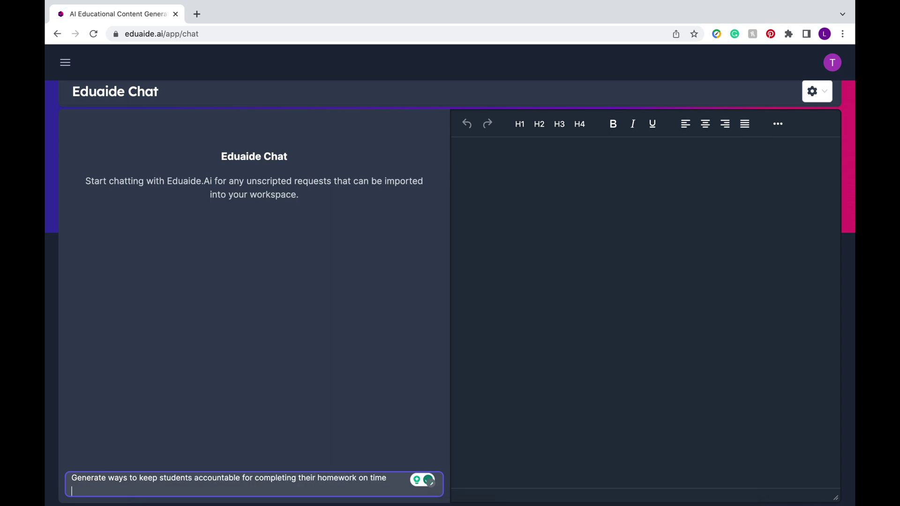
key(Return)
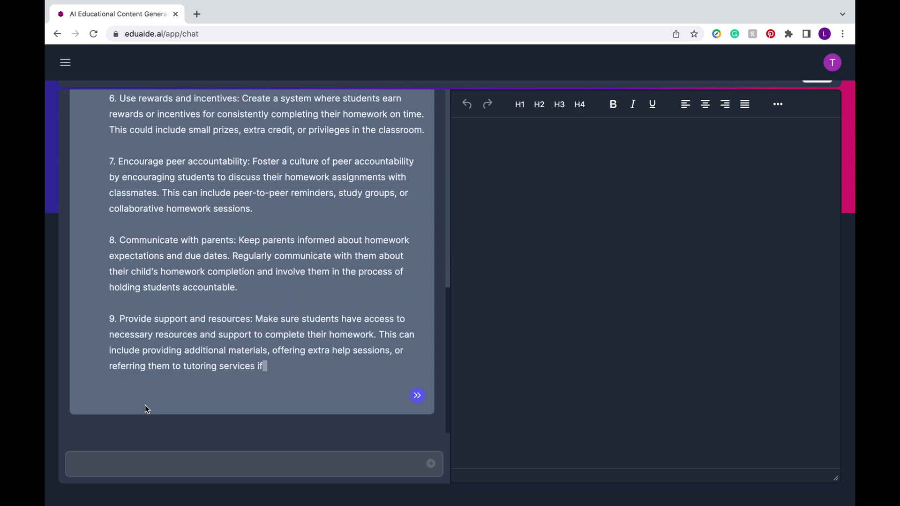
click(66, 62)
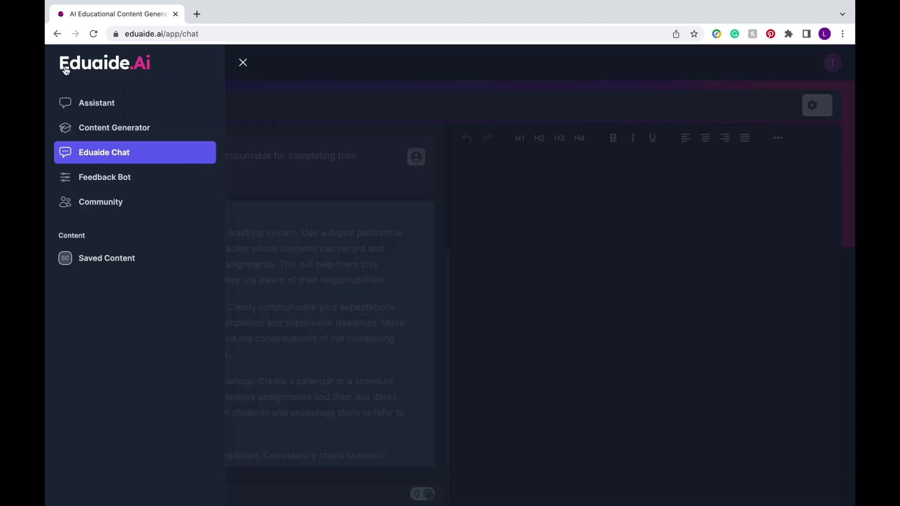
- Paste the student's pollution essay into Feedback Bot's Assignment For Feedback box
click(99, 184)
click(140, 221)
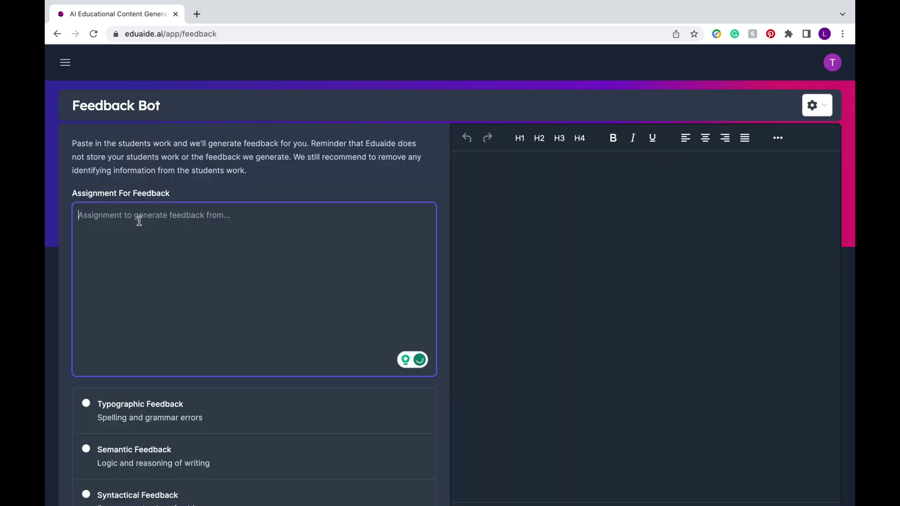
scroll(134, 222, down, 1)
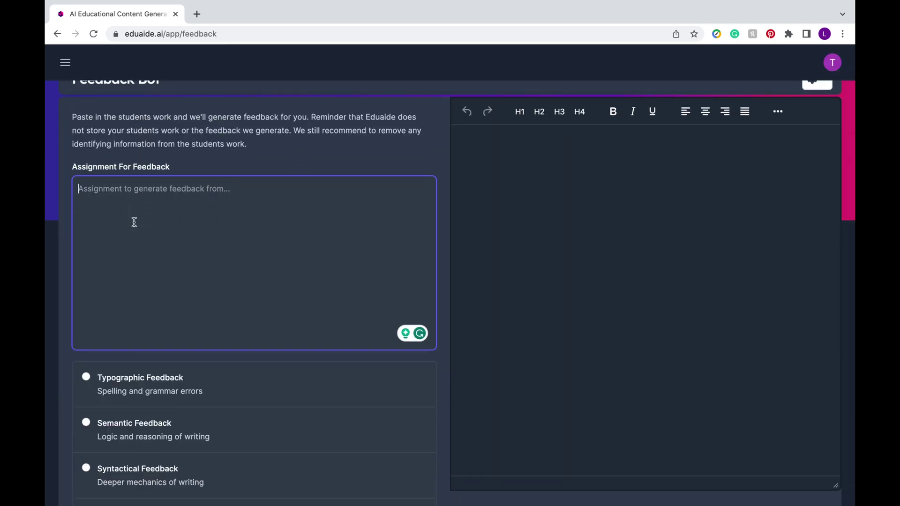
scroll(132, 300, down, 3)
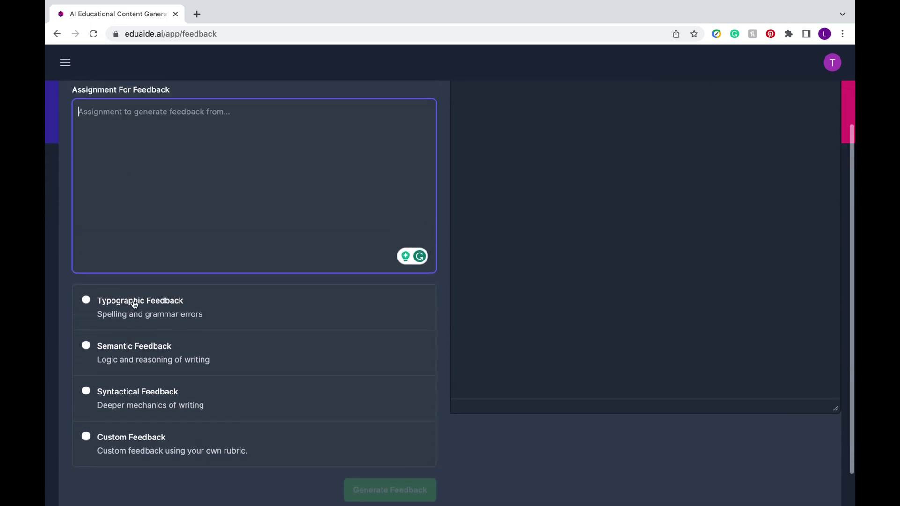
scroll(133, 302, up, 3)
key(ctrl+super+f)
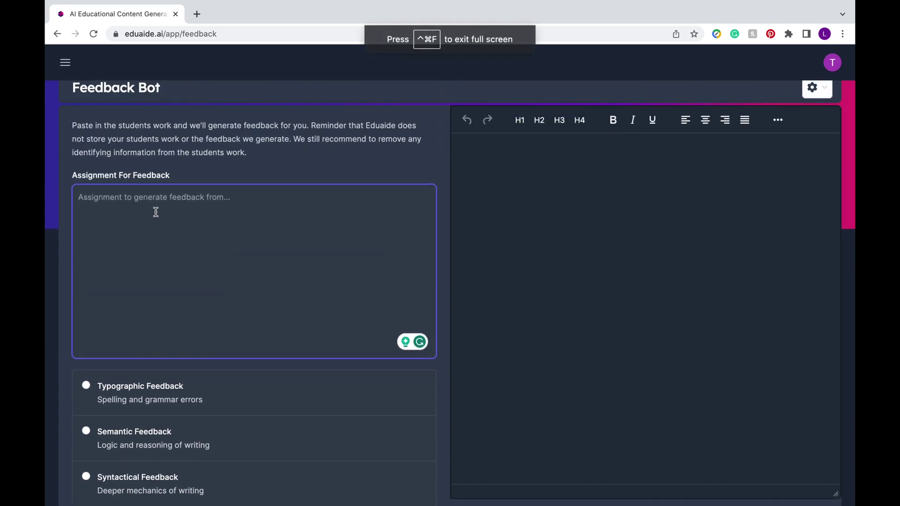
key(super+v)
- Generate a Typographic Feedback report listing capitalisation, comma and spelling corrections
scroll(156, 212, up, 6)
scroll(155, 212, down, 6)
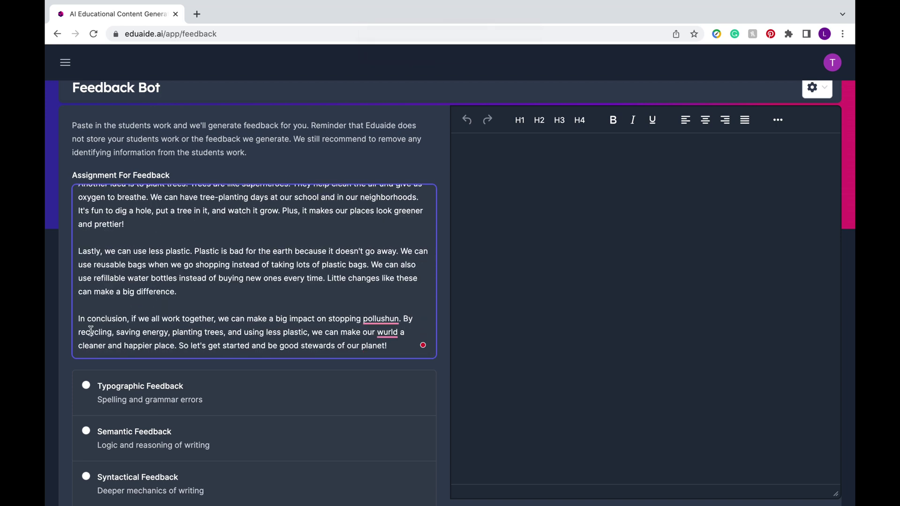
scroll(91, 331, down, 1)
click(108, 374)
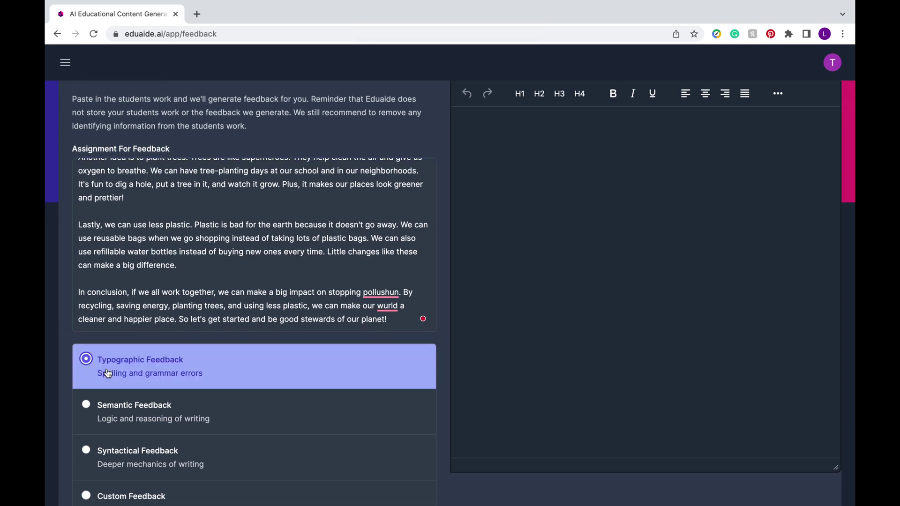
scroll(108, 374, down, 3)
scroll(374, 463, up, 2)
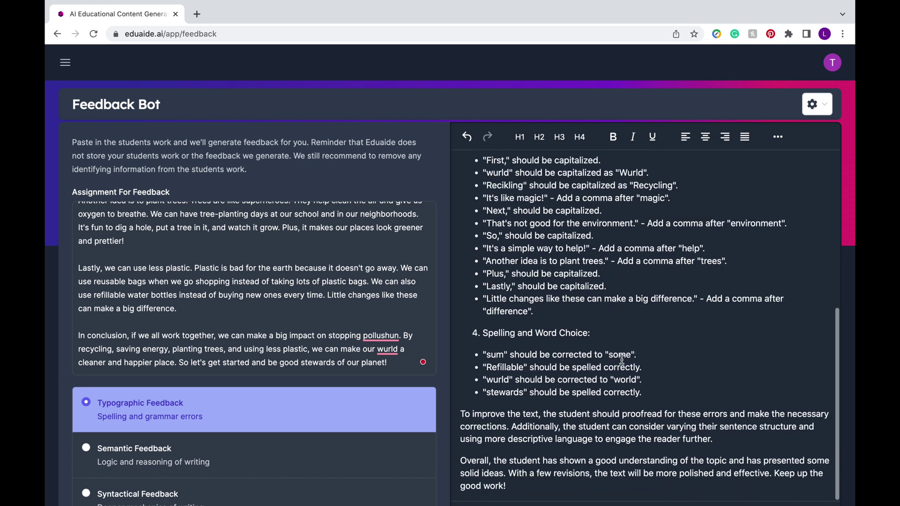
scroll(622, 360, down, 3)
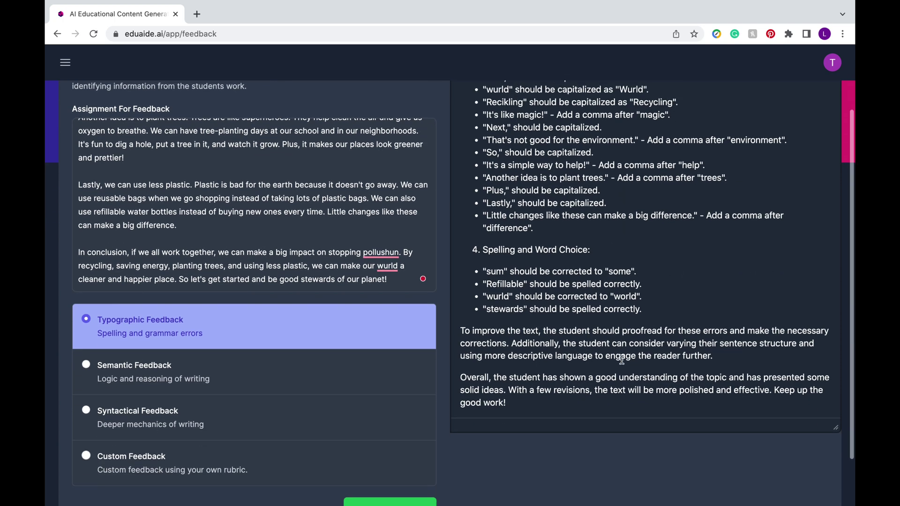
scroll(622, 360, down, 2)
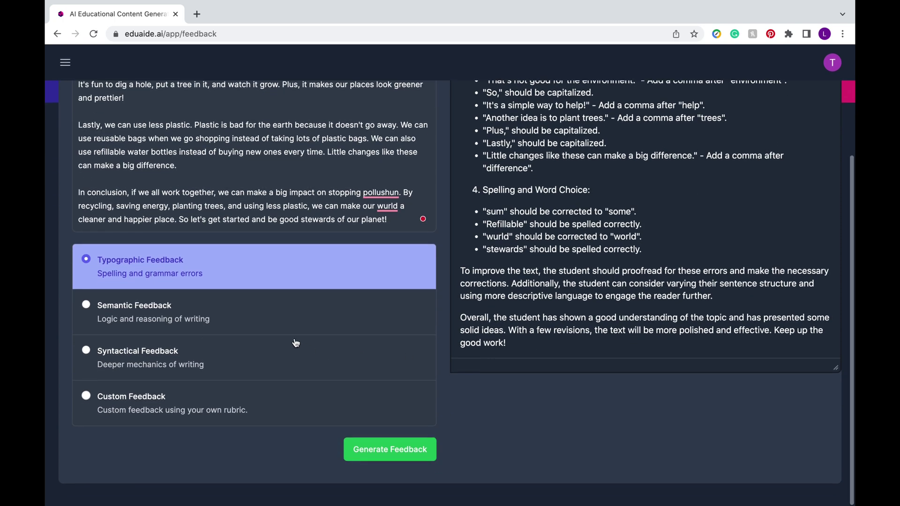
- Generate a Semantic Feedback report, then a Syntactical Feedback report on the essay
click(294, 324)
click(375, 452)
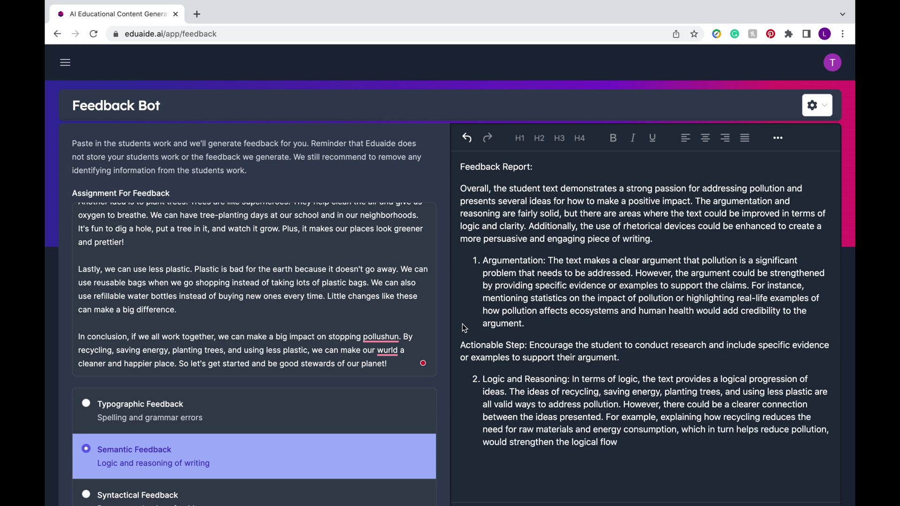
scroll(347, 410, down, 4)
click(347, 411)
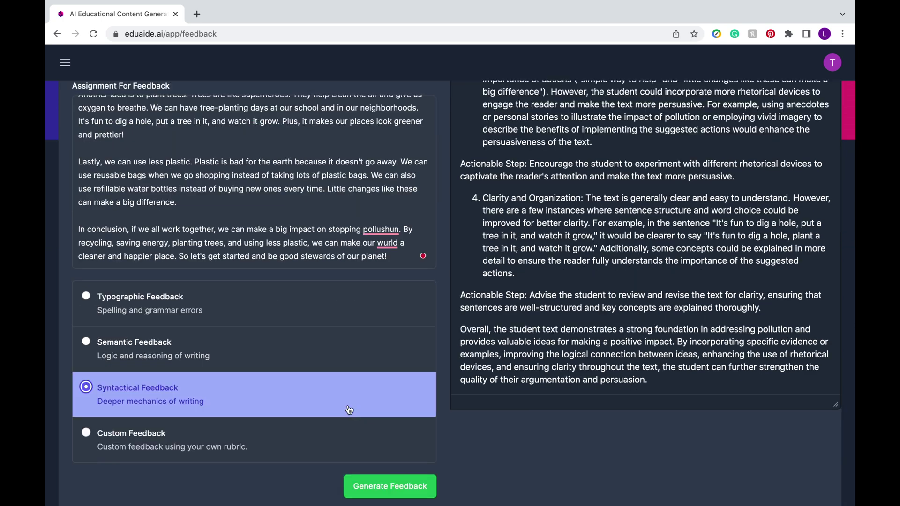
click(381, 488)
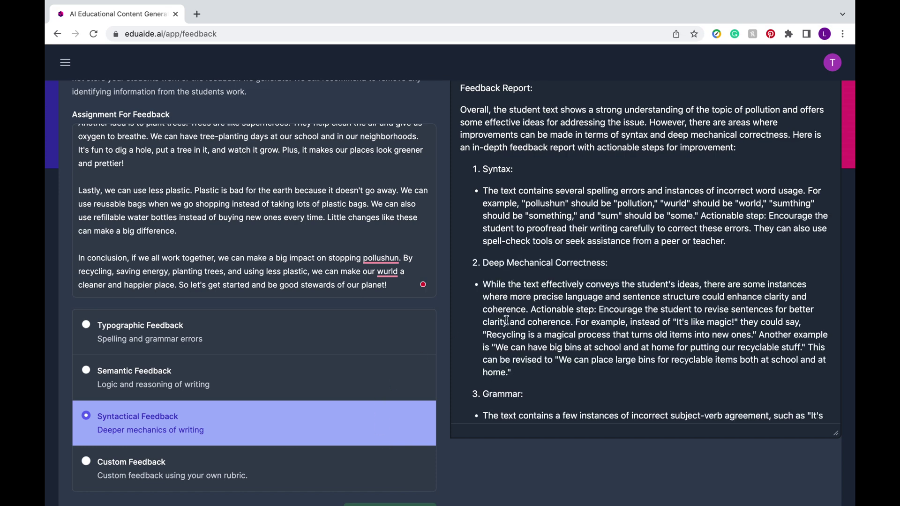
- Switch the feedback type to Custom Feedback, leaving the Custom Rubric empty
scroll(506, 320, down, 10)
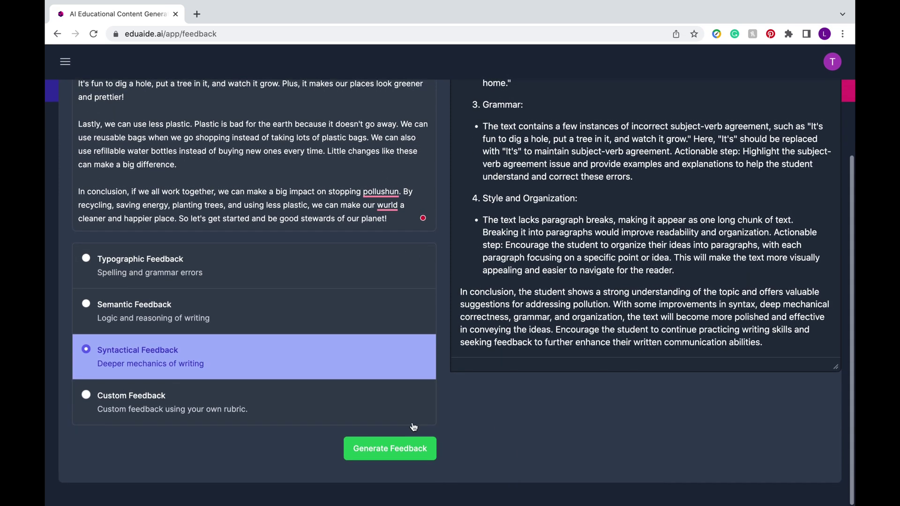
click(396, 406)
scroll(396, 406, down, 2)
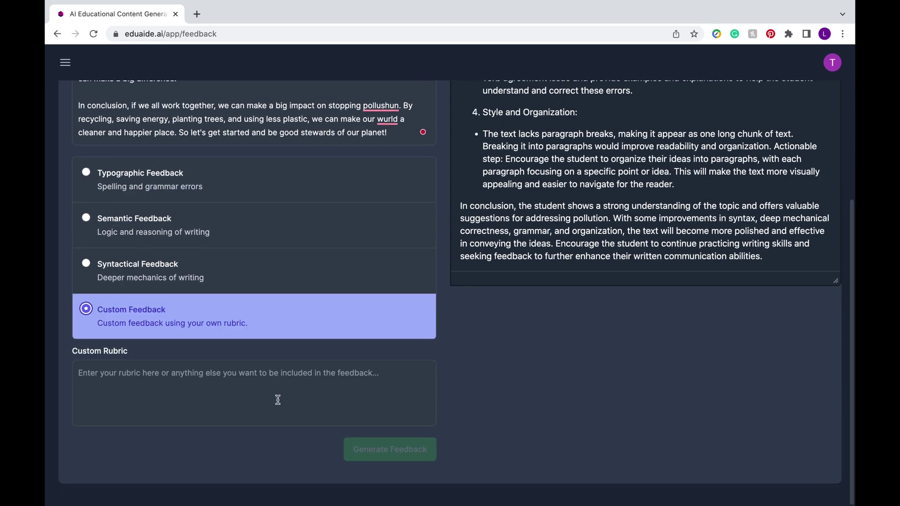
- Visit the Community page from the navigation menu
scroll(357, 400, up, 5)
click(65, 62)
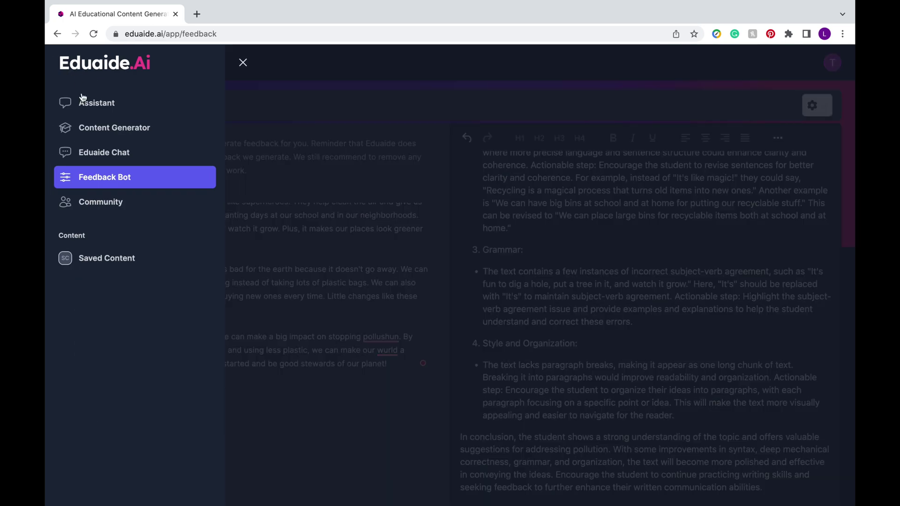
click(94, 201)
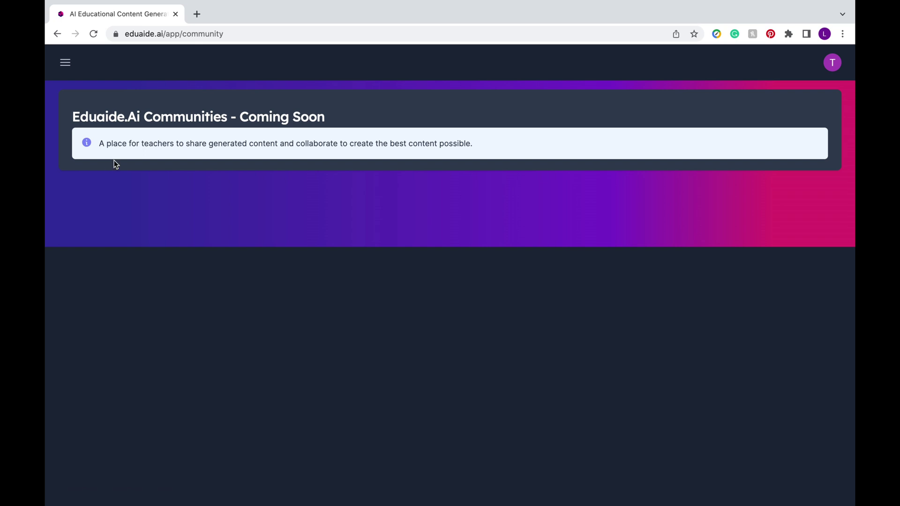
- Return to the Teaching Assistant and browse its Professional Duties tools like Unit Plan and Substitute Planner
click(64, 68)
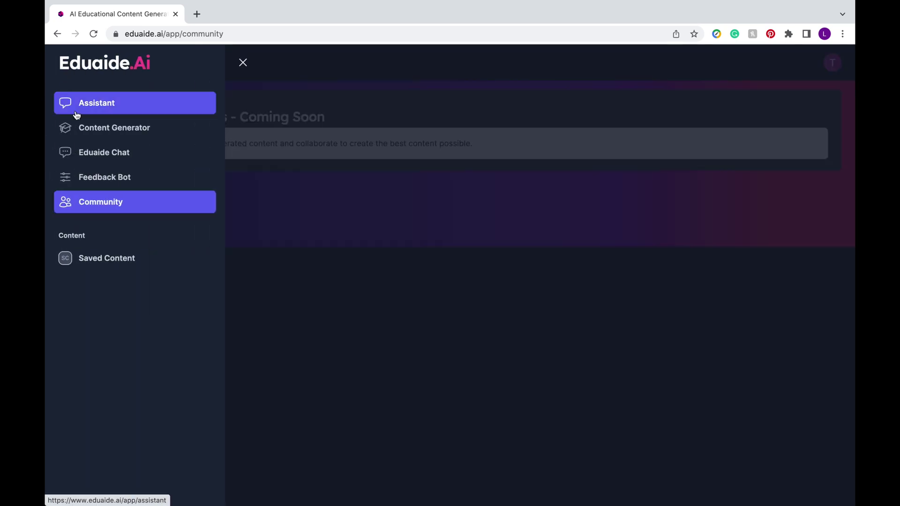
click(89, 108)
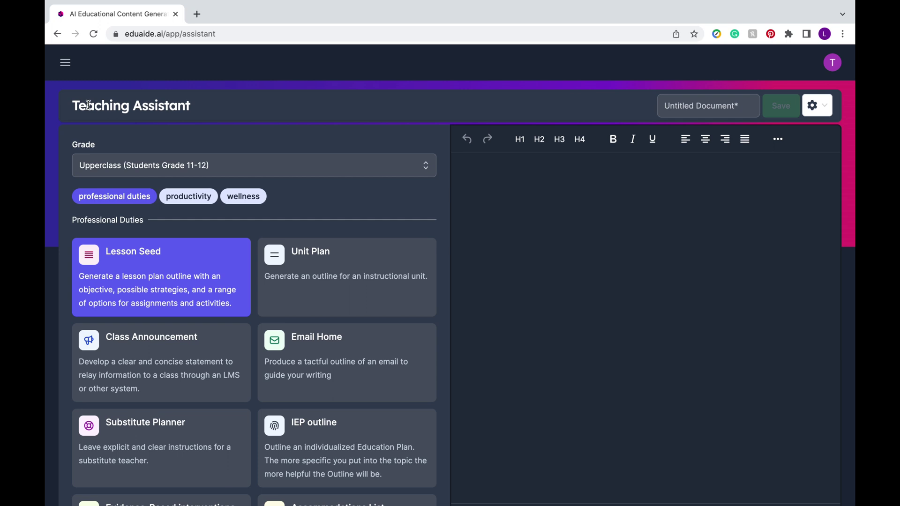
scroll(220, 343, down, 3)
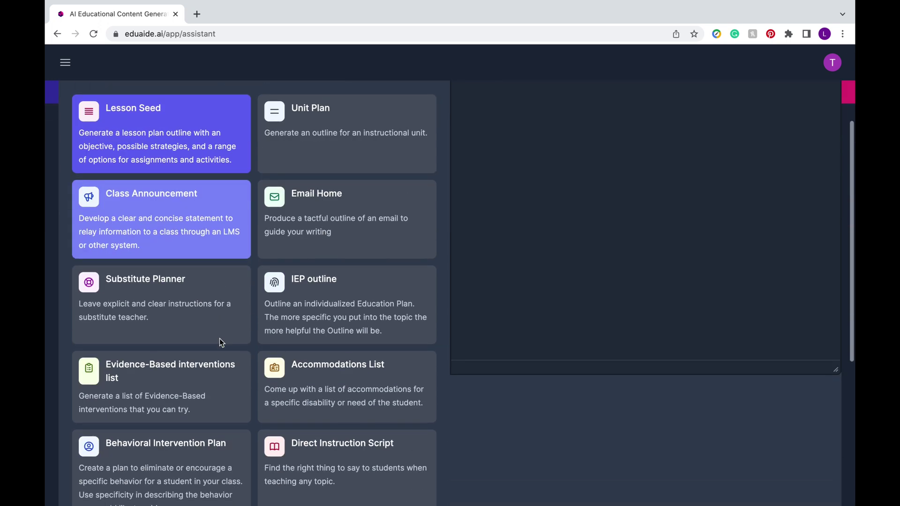
scroll(220, 342, down, 2)
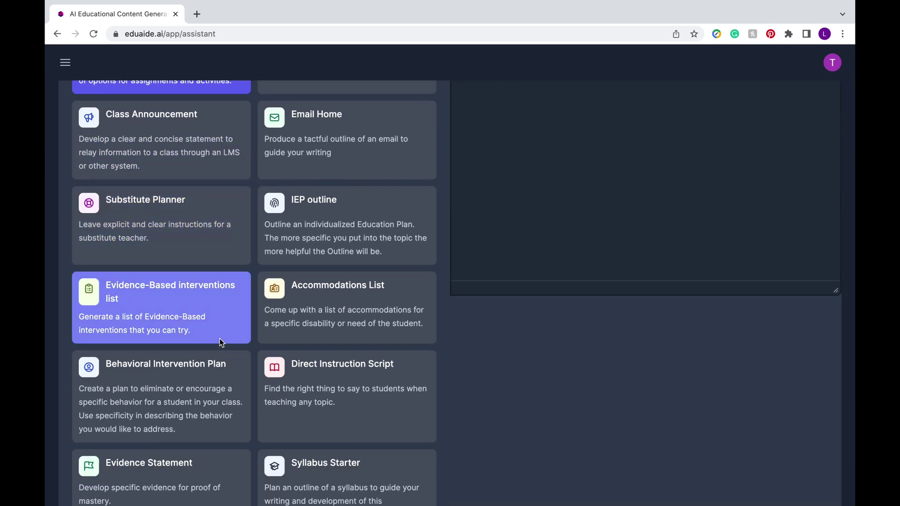
scroll(221, 342, down, 3)
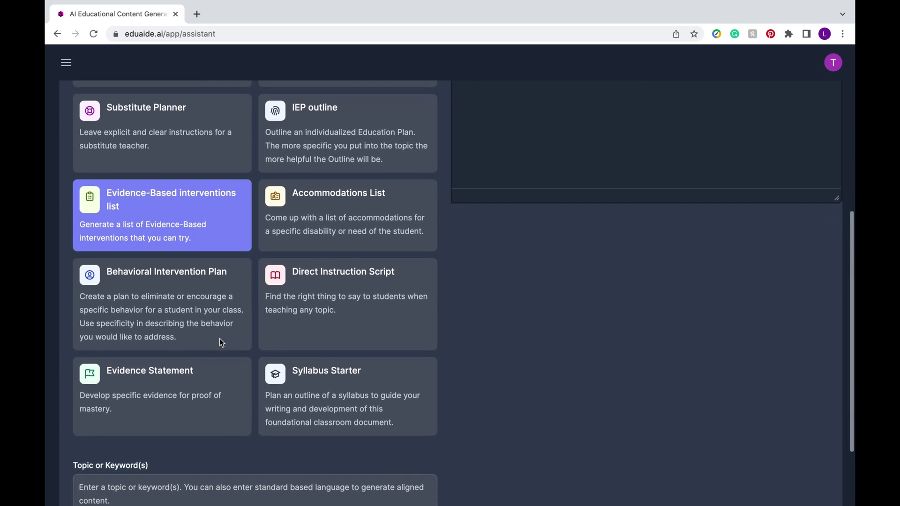
scroll(221, 342, up, 1)
scroll(219, 338, up, 5)
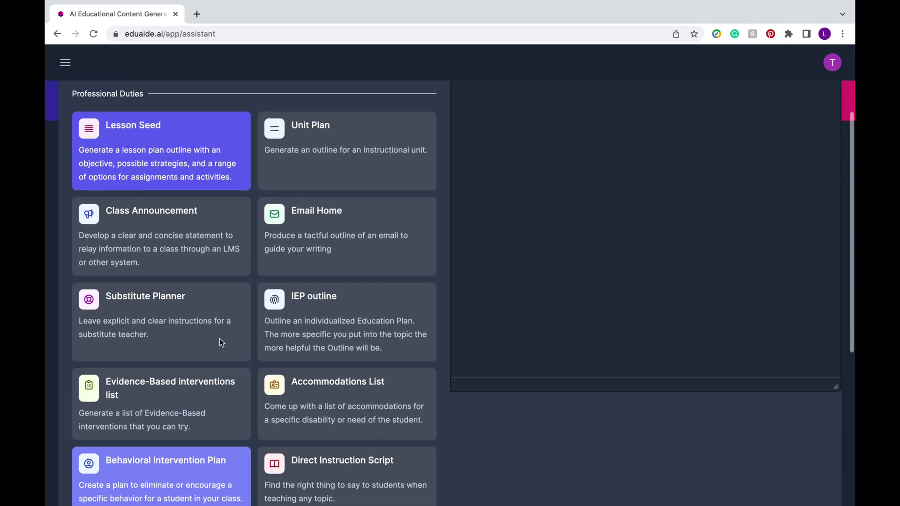